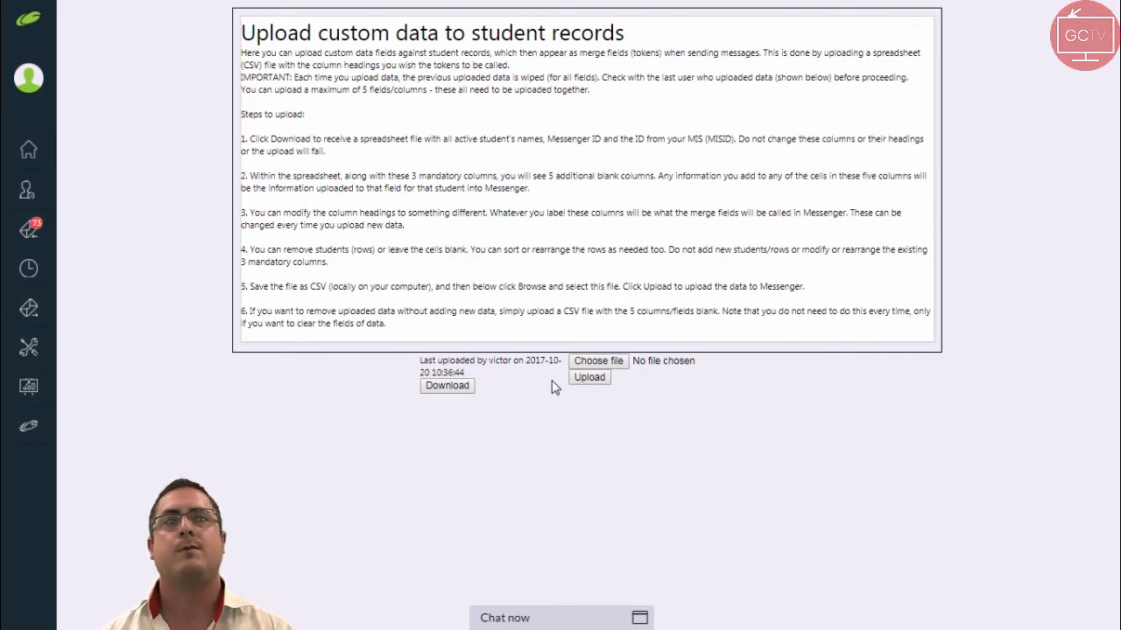
Download the student records spreadsheet and open it.
left_click(449, 393)
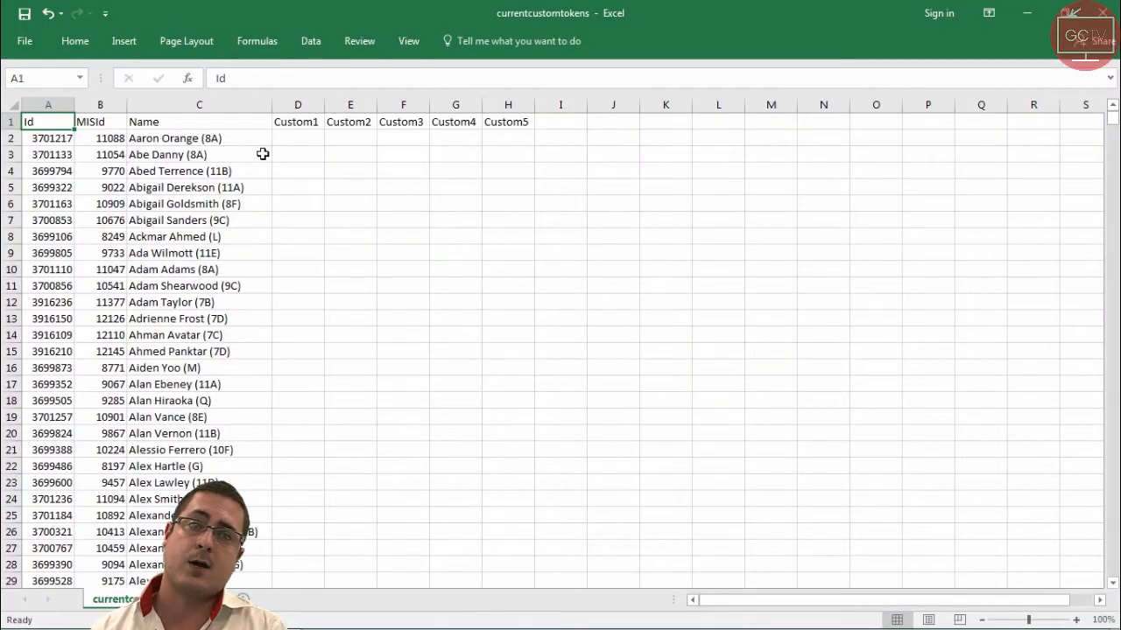
mouse_move(1113, 125)
left_mouse_down()
mouse_move(1113, 570)
mouse_move(1112, 119)
left_mouse_up()
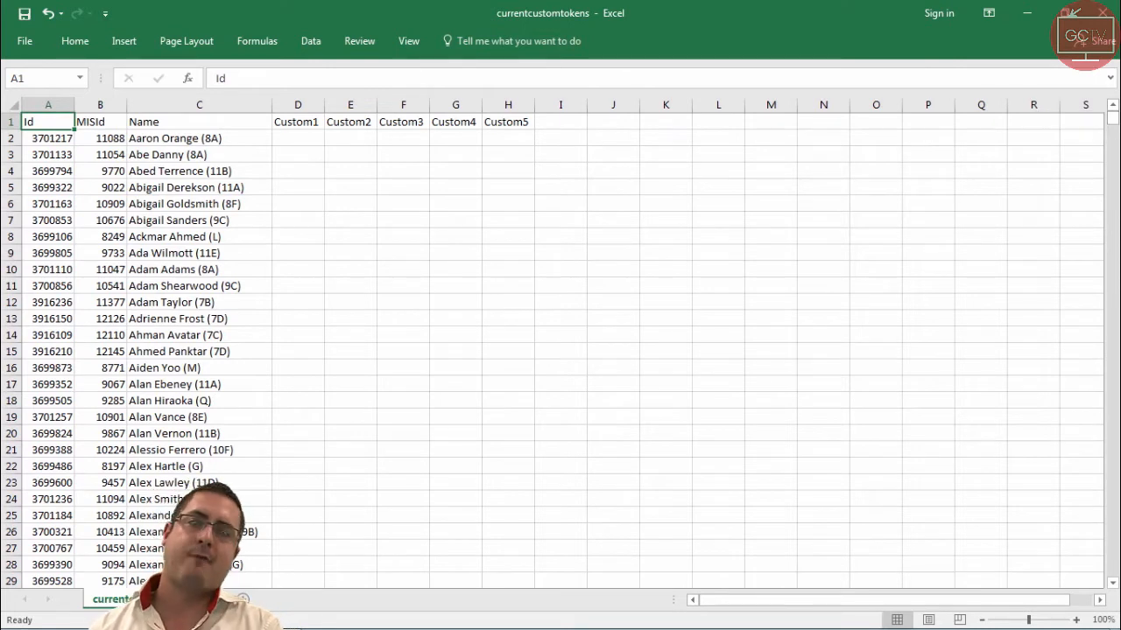
Rename the Custom1 column heading to Hair Colour.
left_click(298, 123)
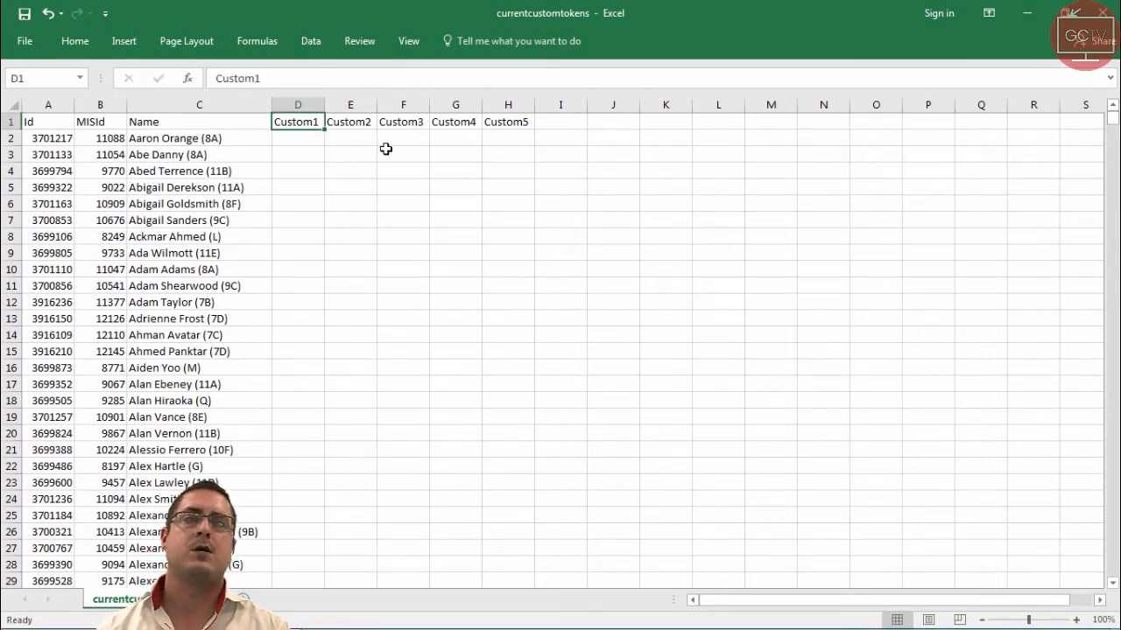
key("BackSpace")
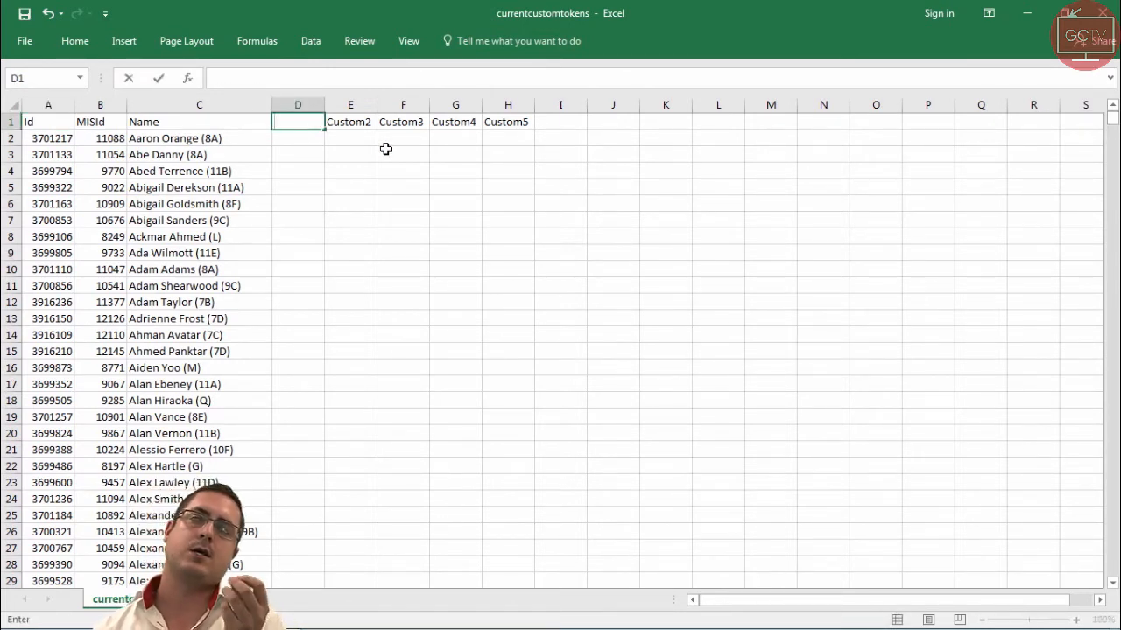
type("Hair Co")
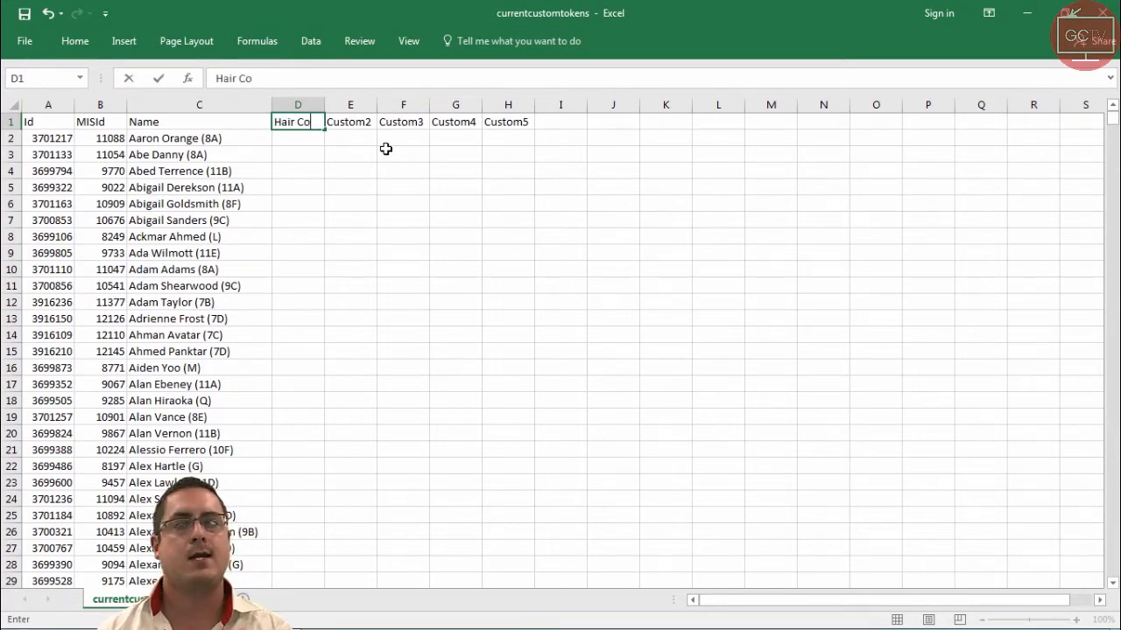
type("lour")
Rename the Custom2 and Custom3 headings to Username and Shoe Size.
left_click(360, 124)
key("BackSpace")
type("Username")
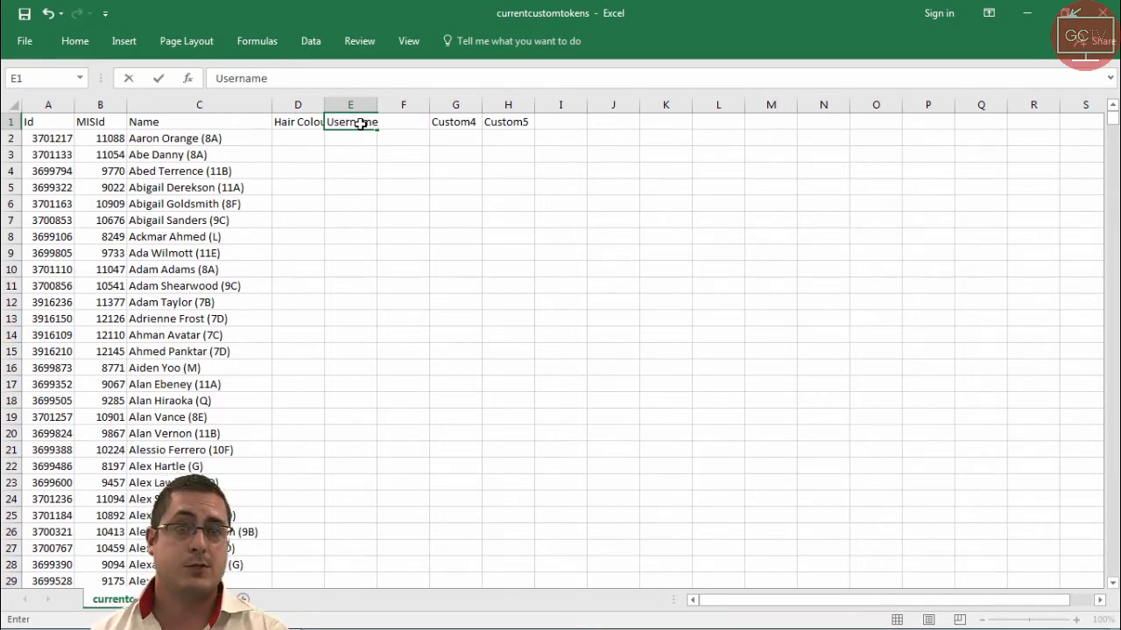
left_click(401, 122)
type("Shoe Size")
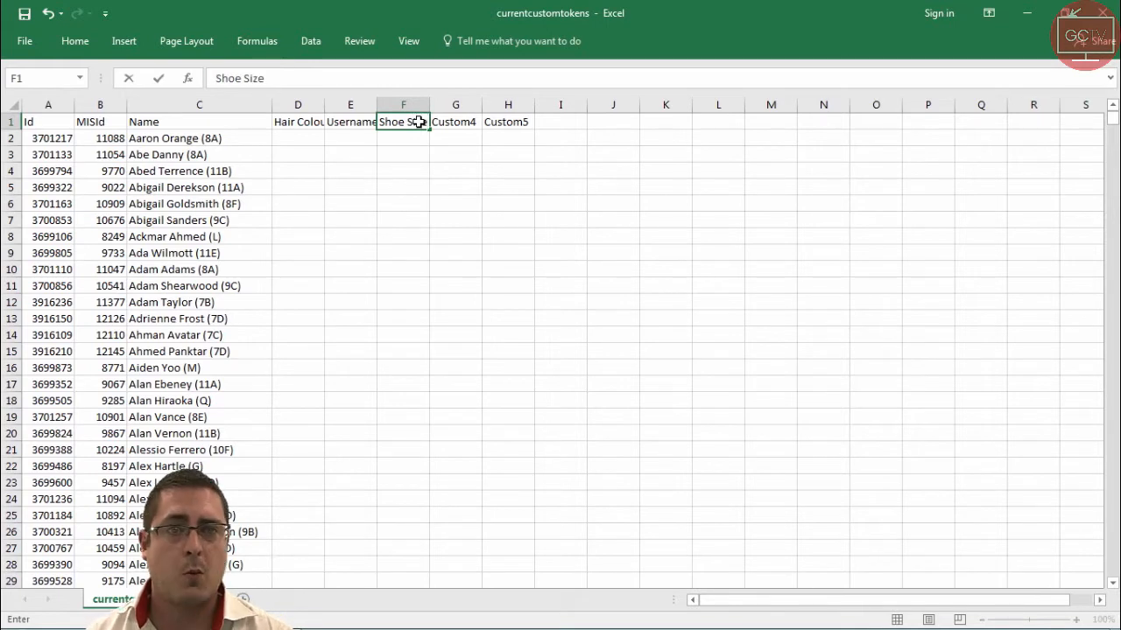
Rename the Custom4 heading to Behaviour Score.
left_click(452, 122)
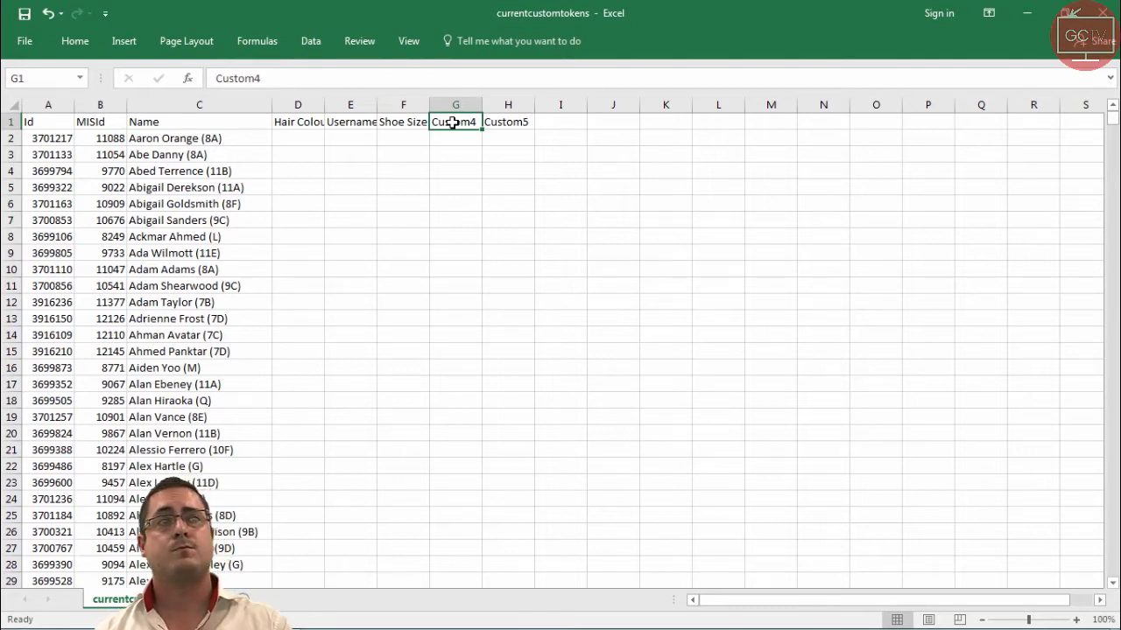
type("Behaviour Scho")
key("BackSpace")
key("BackSpace")
key("BackSpace")
key("BackSpace")
key("BackSpace")
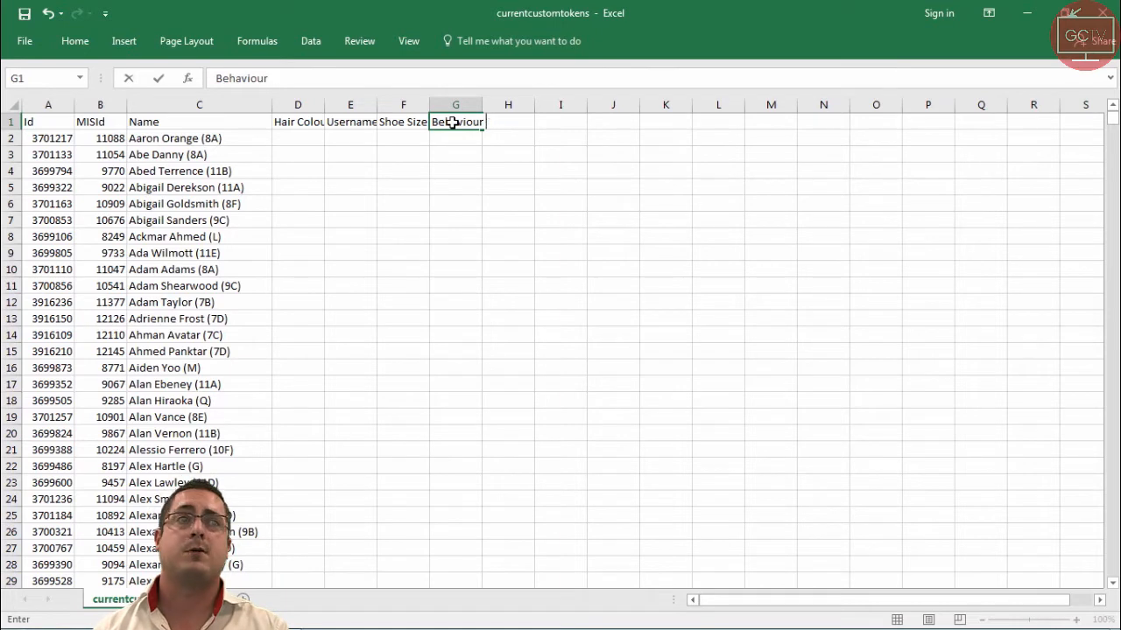
key("BackSpace")
key("BackSpace")
key("BackSpace")
key("BackSpace")
key("BackSpace")
key("BackSpace")
key("BackSpace")
key("BackSpace")
key("BackSpace")
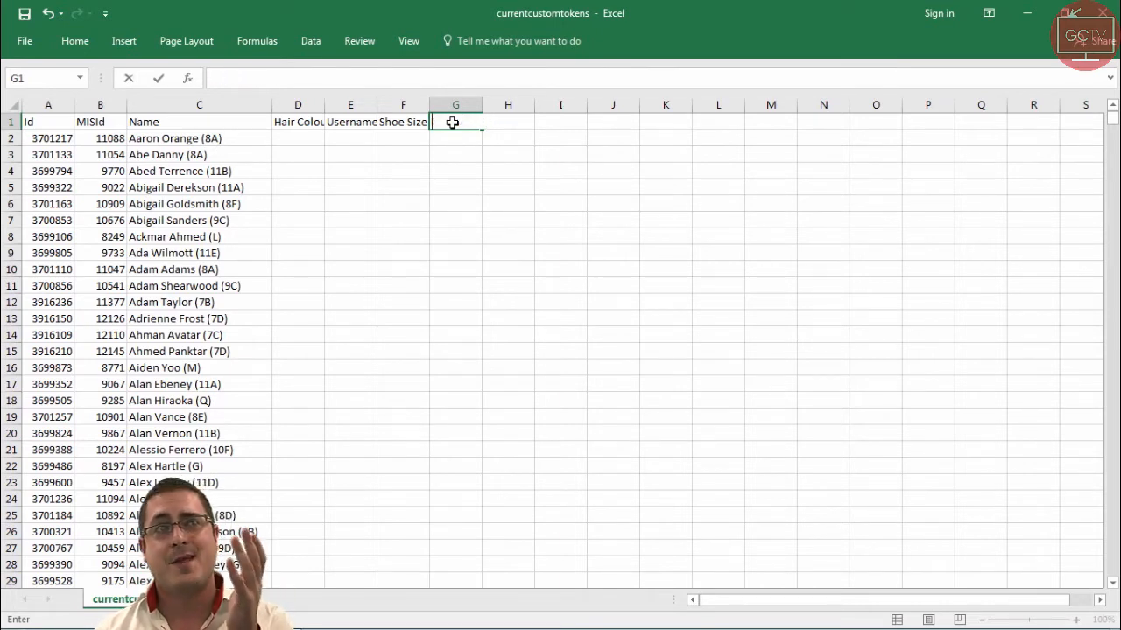
type("Behav")
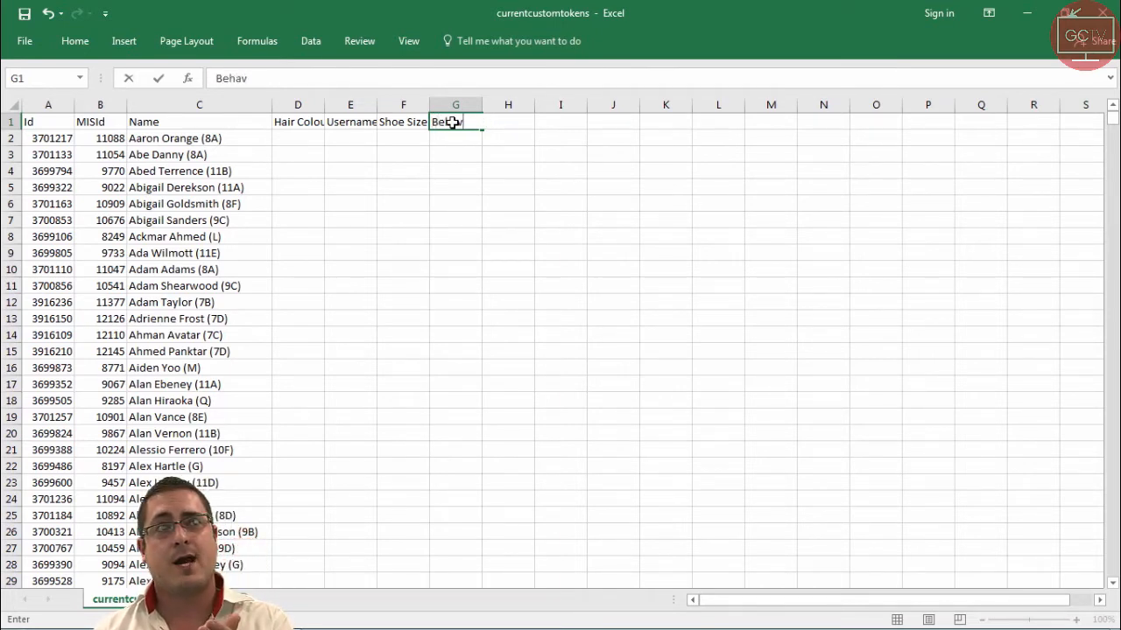
type("iour Sch")
key("BackSpace")
type("ore")
key("BackSpace")
key("BackSpace")
key("BackSpace")
key("BackSpace")
key("BackSpace")
key("BackSpace")
key("BackSpace")
key("BackSpace")
key("BackSpace")
key("BackSpace")
key("BackSpace")
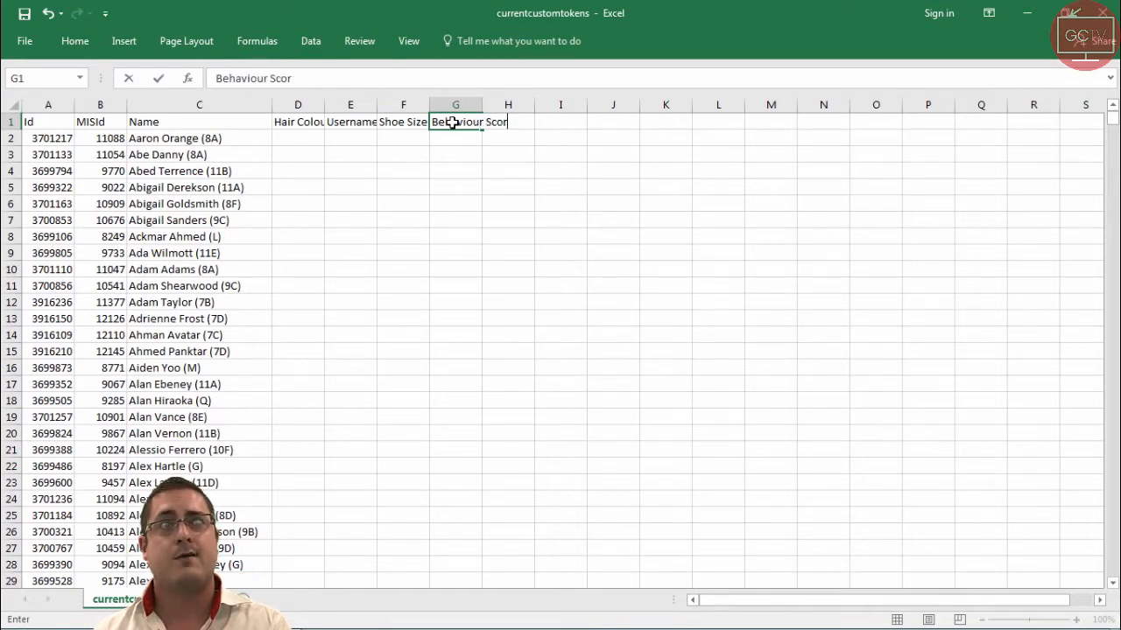
key("BackSpace")
key("BackSpace")
key("BackSpace")
key("BackSpace")
type("Behav")
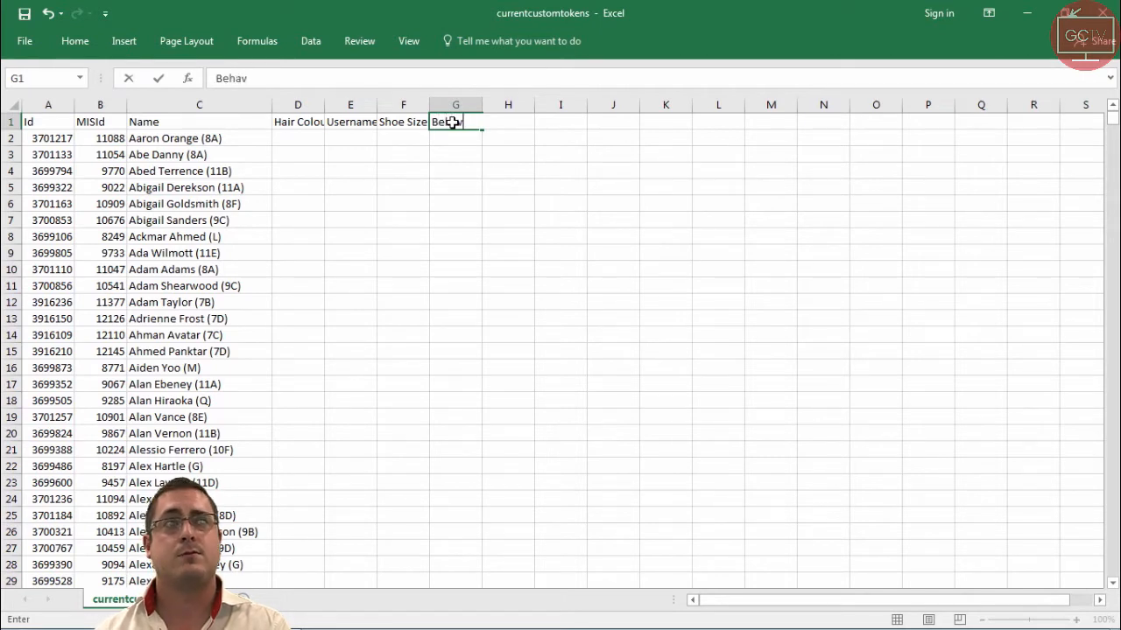
type("iour Score")
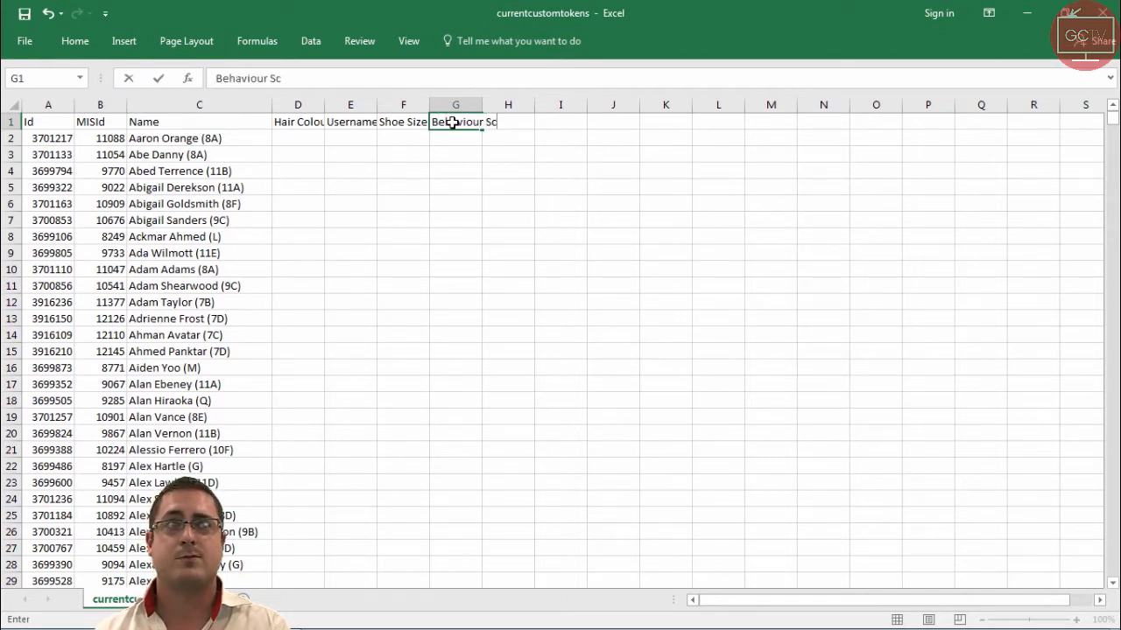
Rename the Custom5 heading to Achievement Score.
key("Tab")
type("Achievement Score")
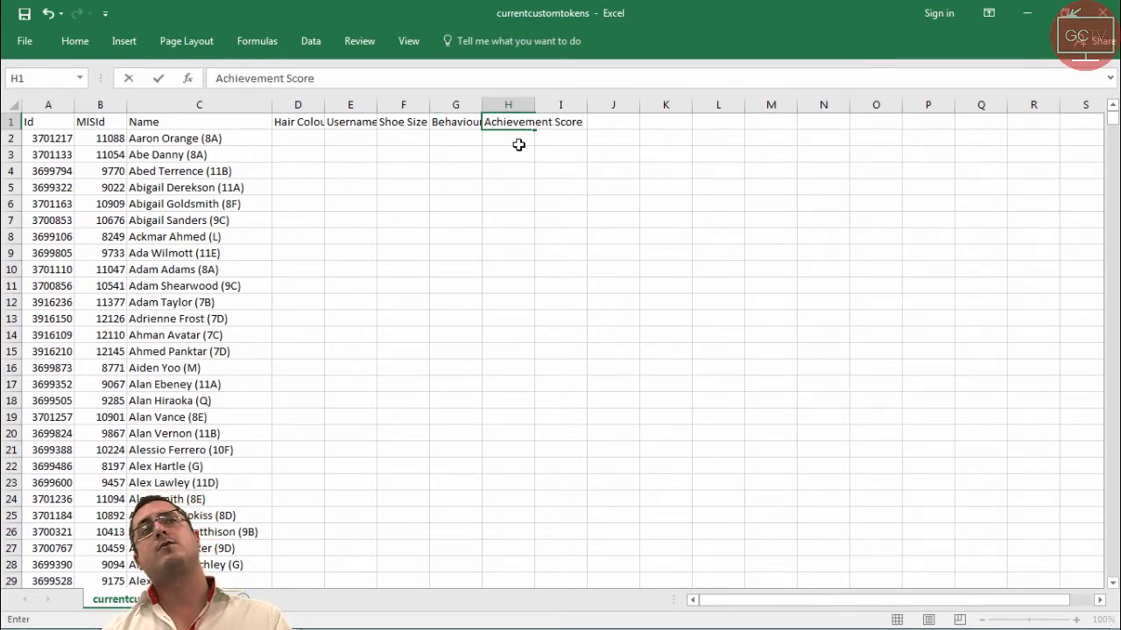
left_click(518, 145)
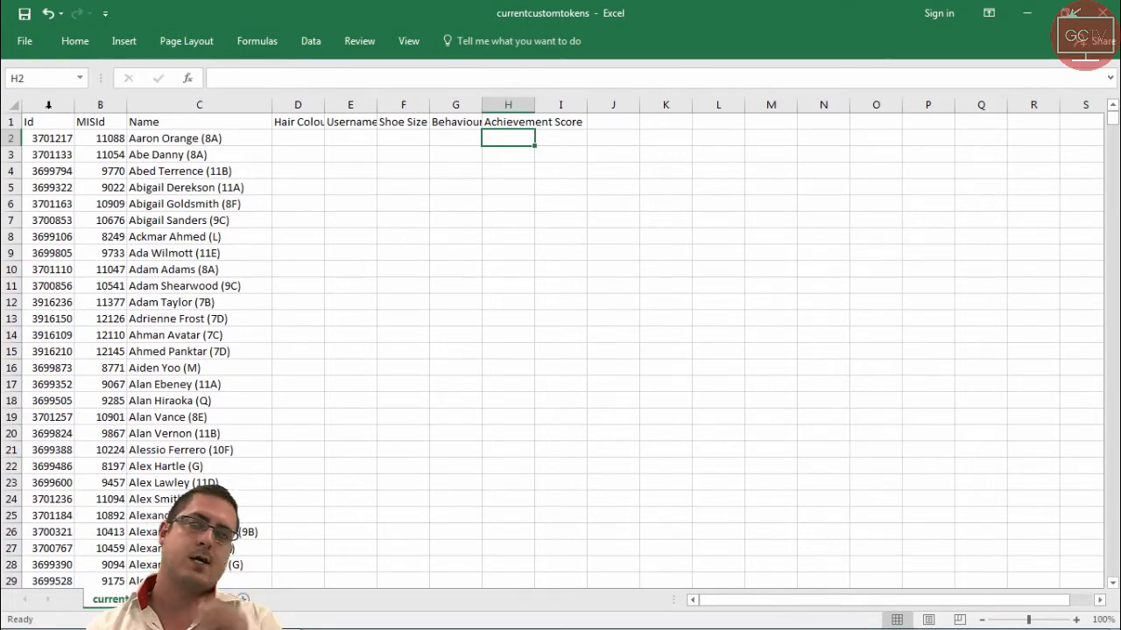
Select the whole sheet and autofit all column widths.
left_click(12, 105)
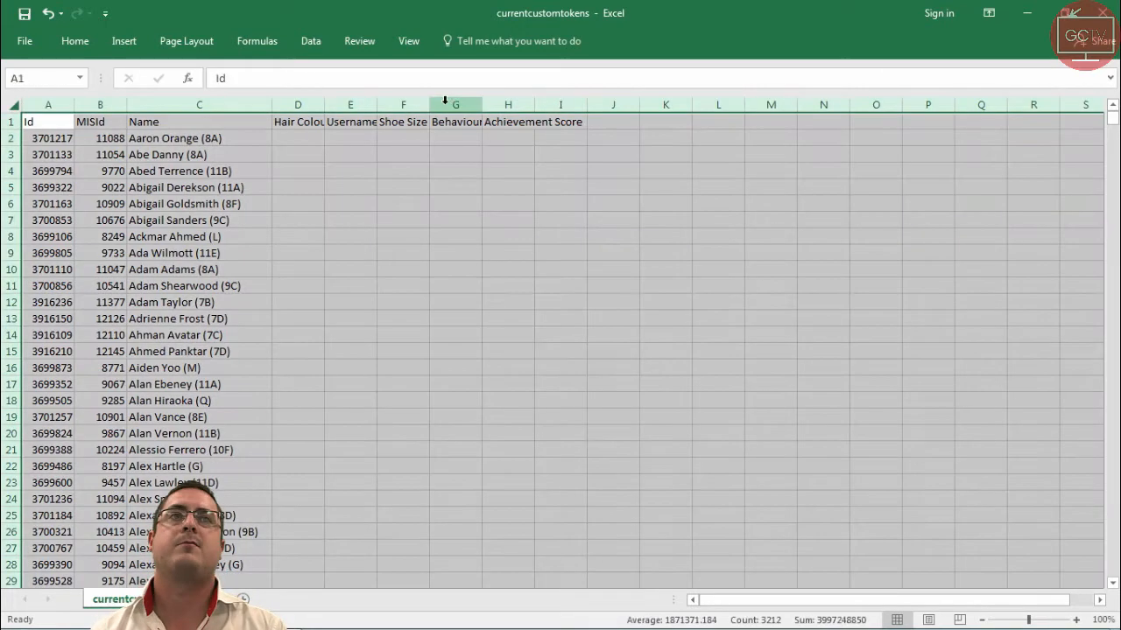
double_click(373, 106)
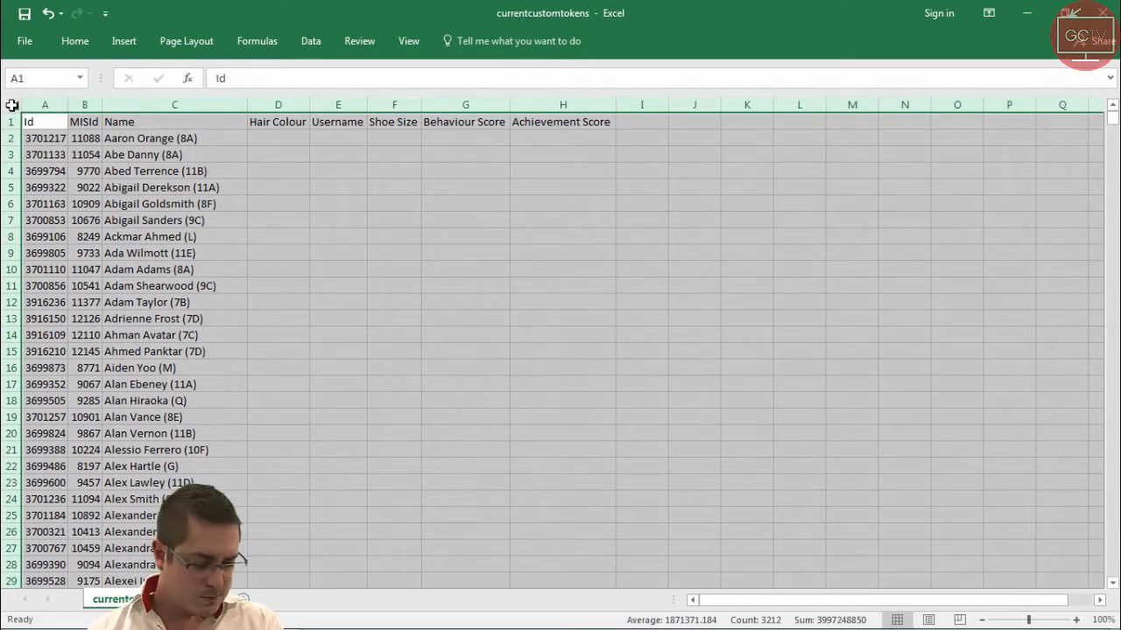
left_click(530, 235)
left_click_drag(44, 105, 165, 109)
Fill the first student's row with Brown, the student's username, 14, 4 and 91.
left_click(279, 138)
type("Brown")
key("Tab")
type("AOrange")
key("Tab")
type("14")
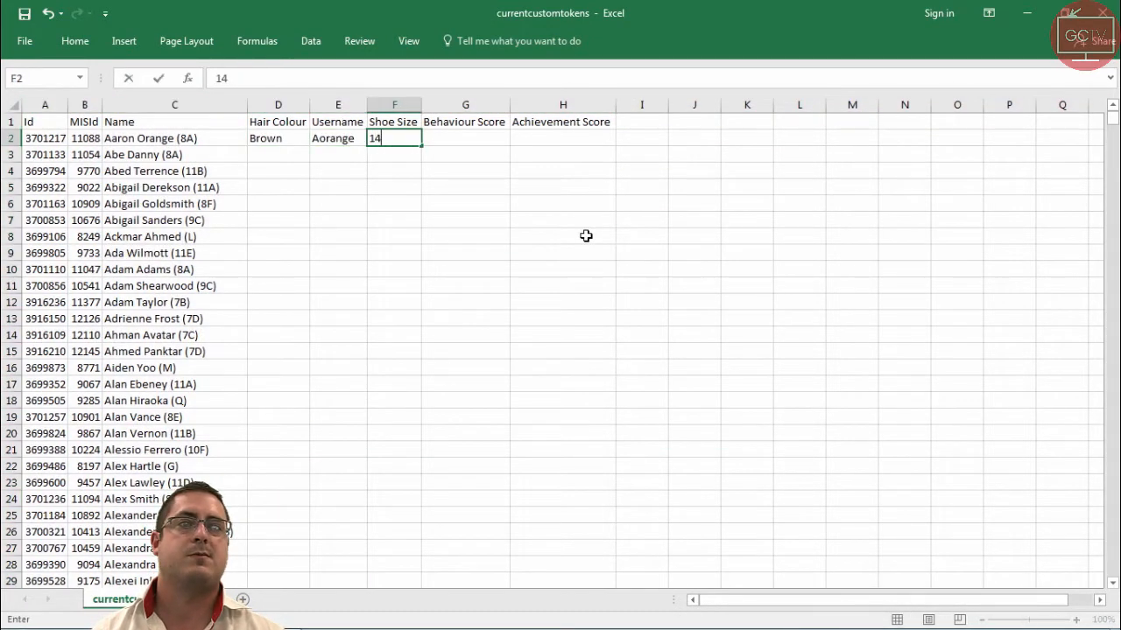
key("Tab")
type("4")
key("Tab")
type("91")
Fill the second student's row with Brown, the student's username, 9, 19 and 12.
left_click(280, 155)
type("Brown")
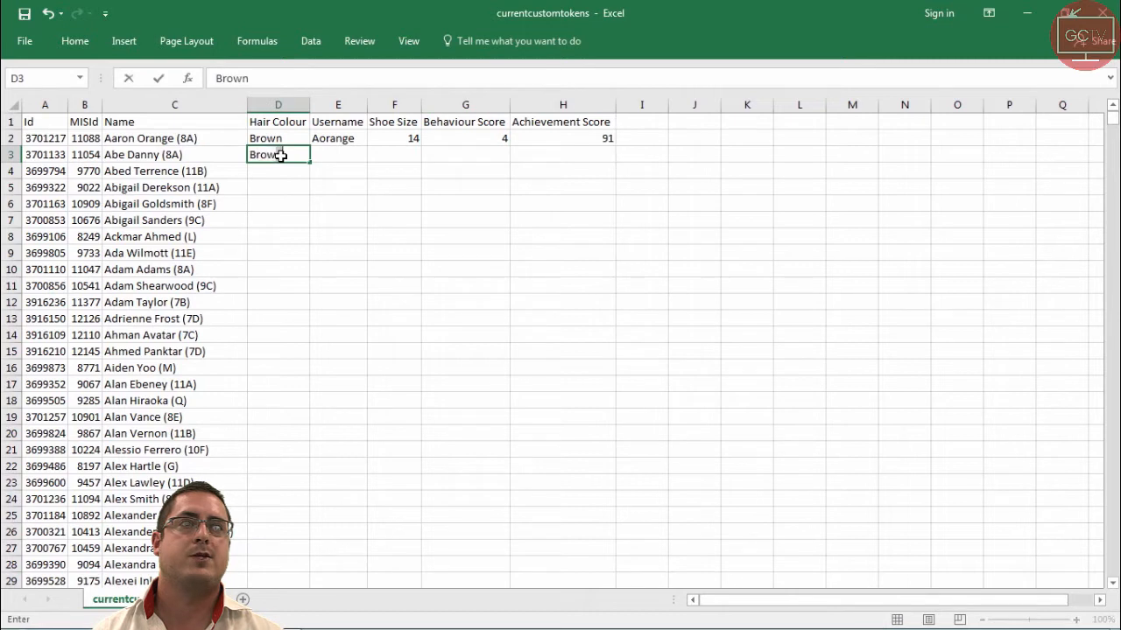
key("Tab")
type("Adanny")
key("Tab")
type("9")
key("Tab")
type("19")
key("Tab")
type("12")
left_click(280, 173)
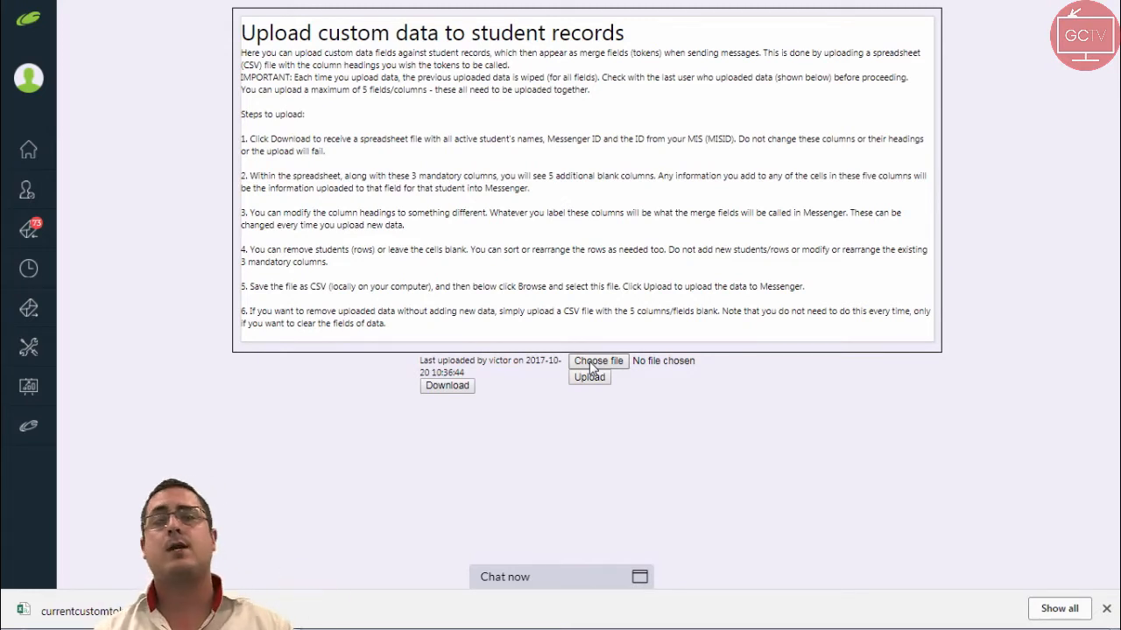
Try to upload the saved currentcustomtokens.csv file.
left_click(594, 362)
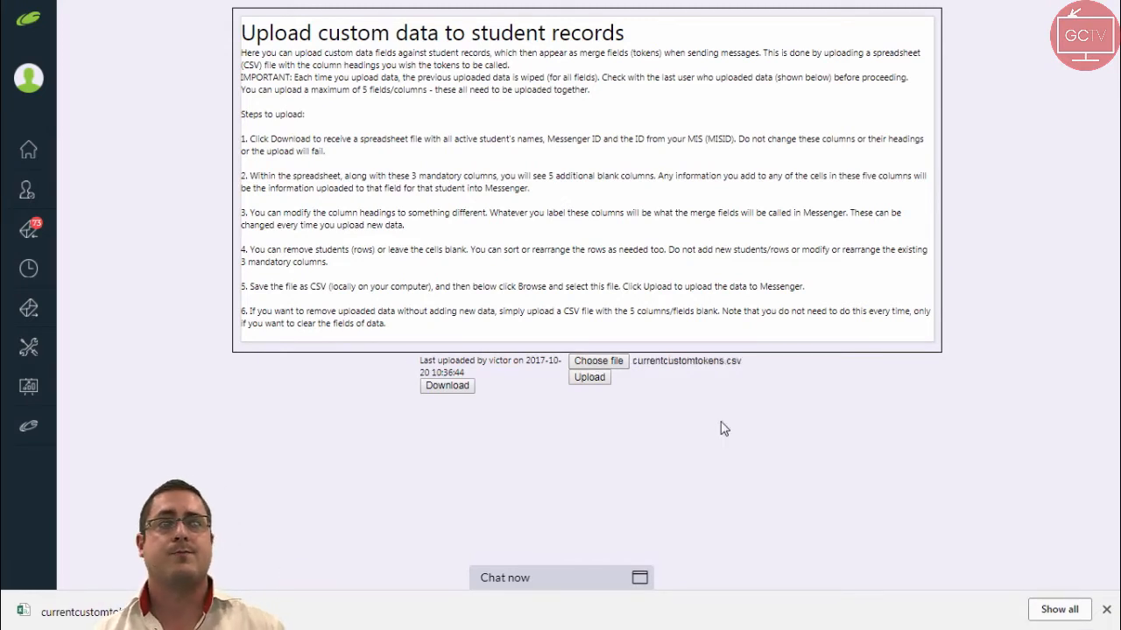
left_click(592, 380)
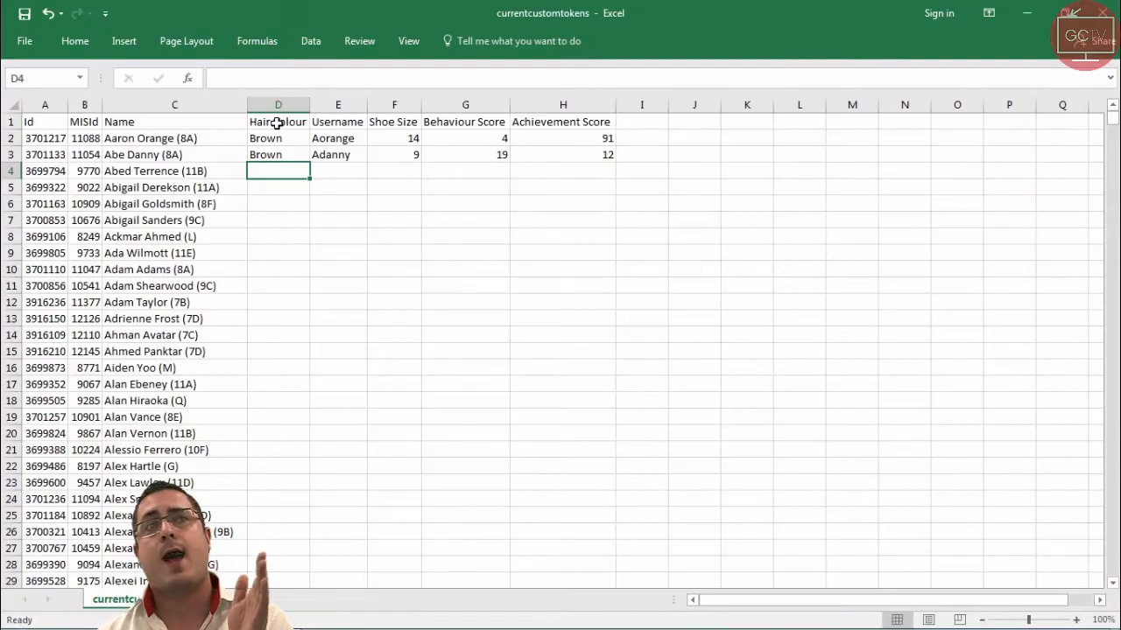
Remove the spaces from the HairColour, ShoeSize, BehaviourScore and AchievementScore headings.
double_click(277, 123)
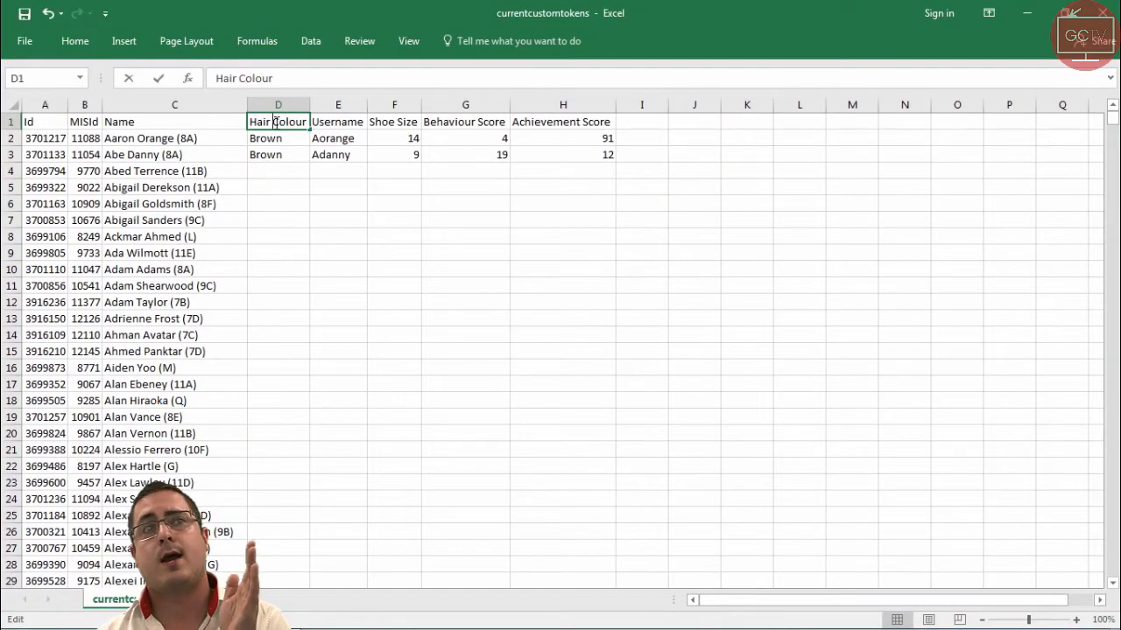
key("Delete")
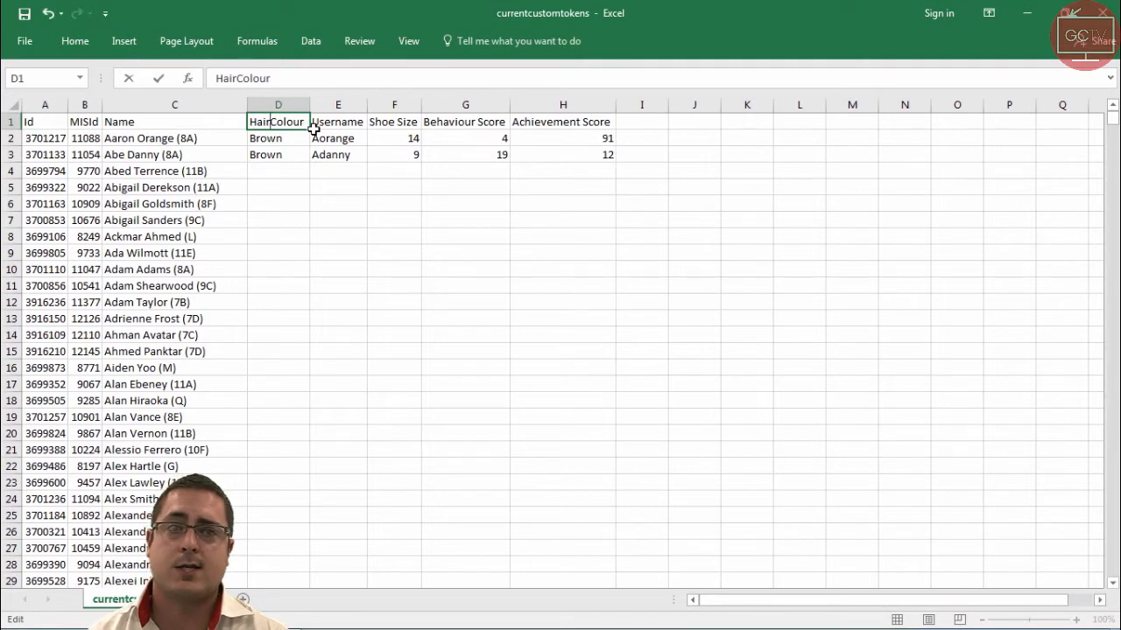
double_click(398, 122)
key("Delete")
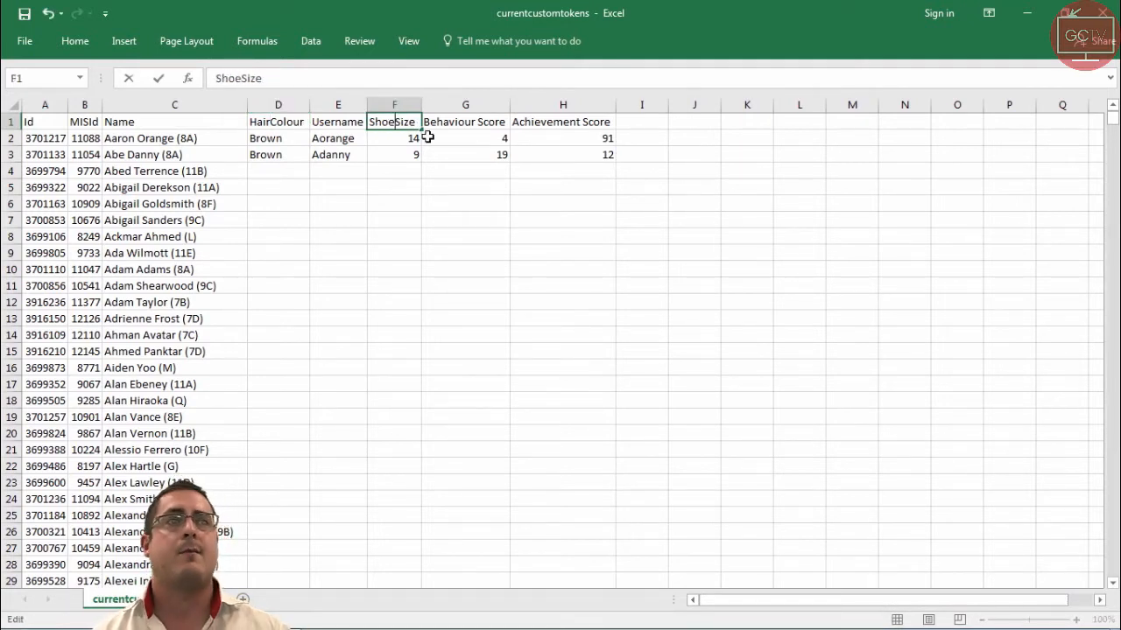
double_click(475, 122)
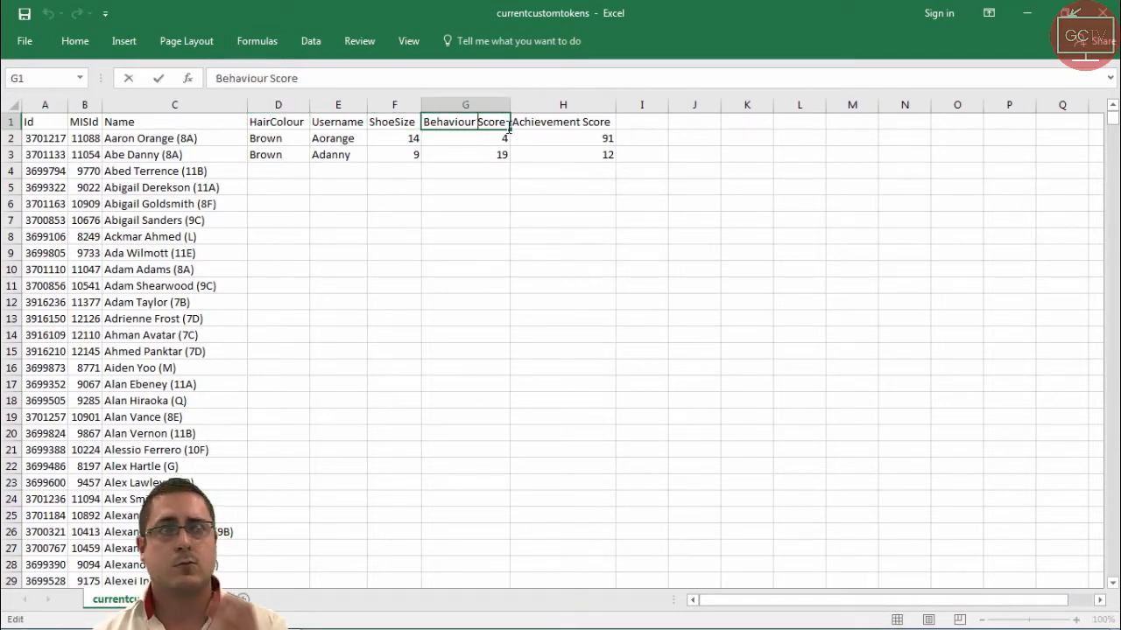
key("Delete")
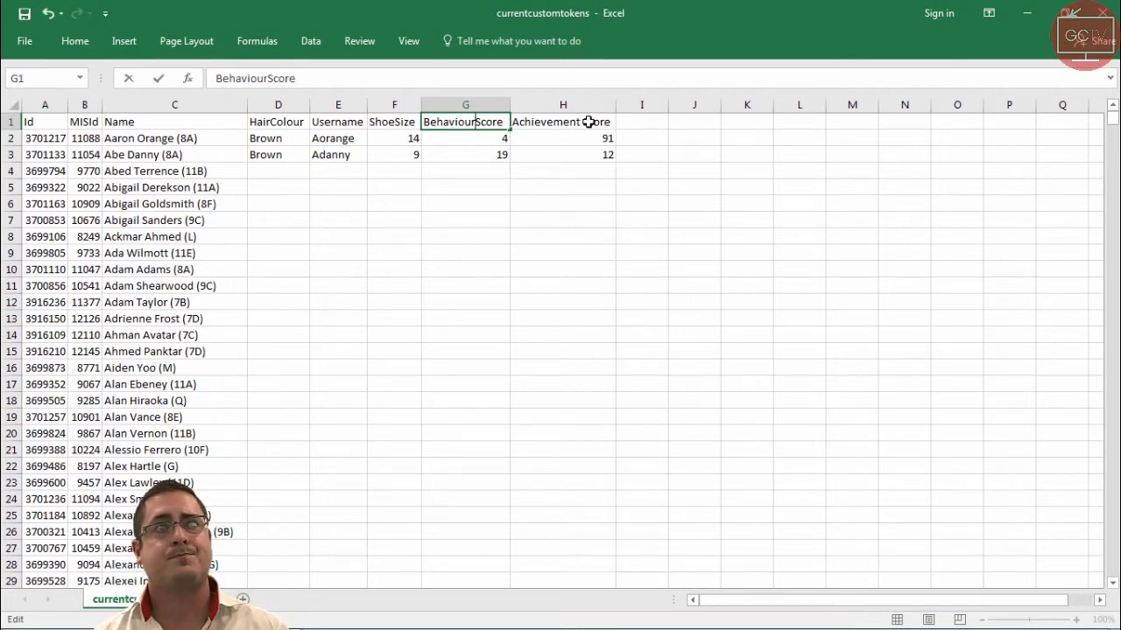
double_click(584, 122)
key("Delete")
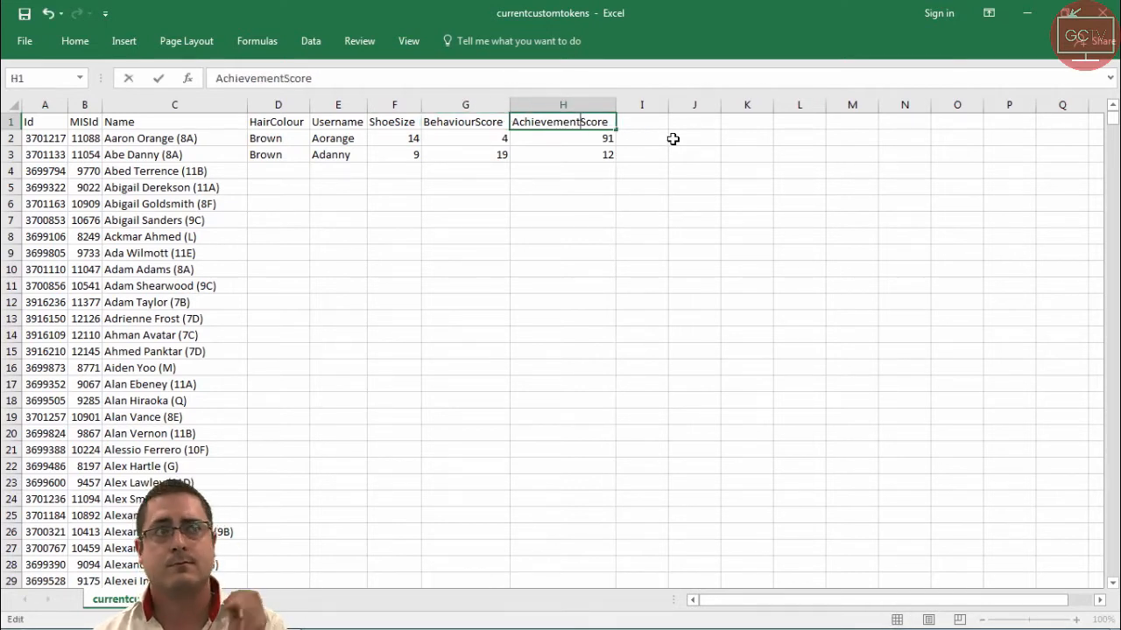
Save the spreadsheet and upload the CSV file again.
left_click(21, 17)
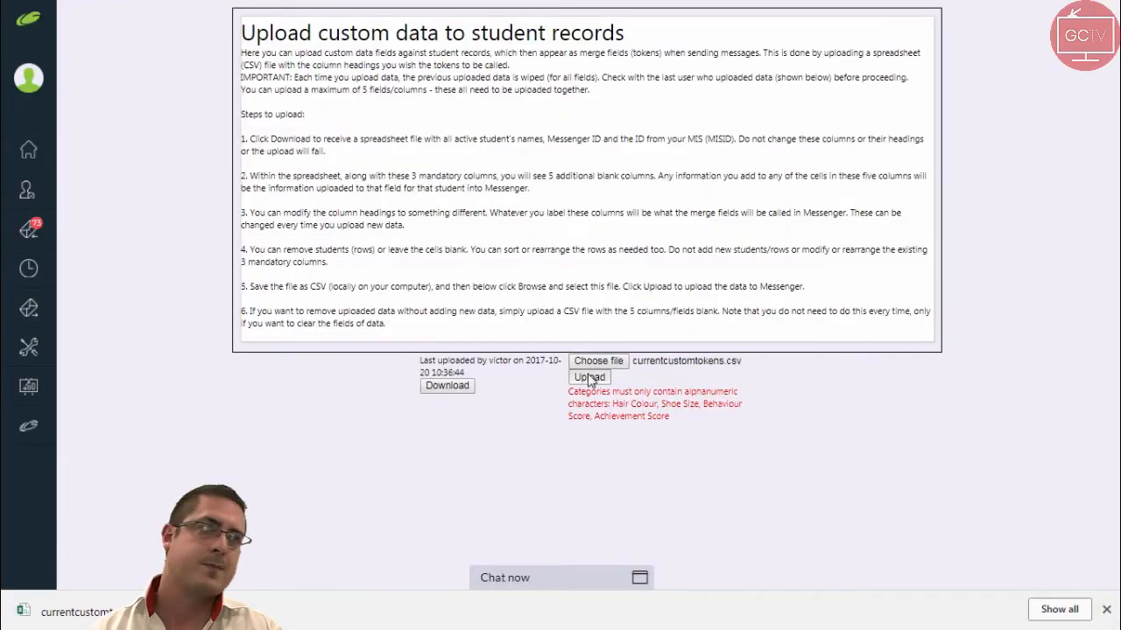
left_click(589, 378)
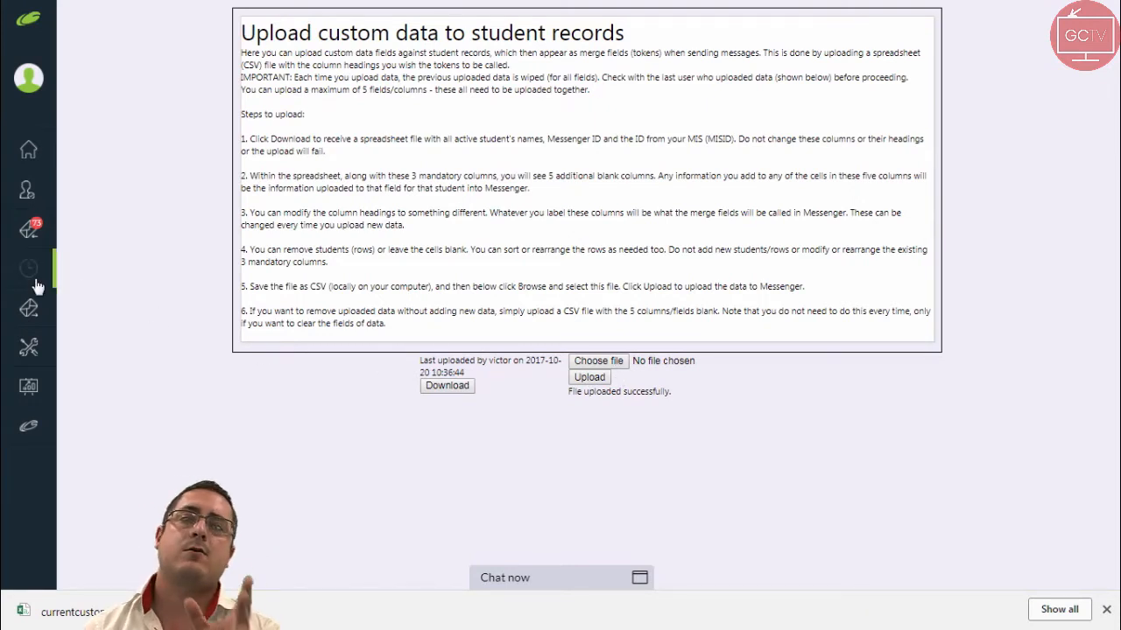
Open Advanced Messaging and quick-search for the first student by surname.
mouse_move(35, 298)
left_click(74, 313)
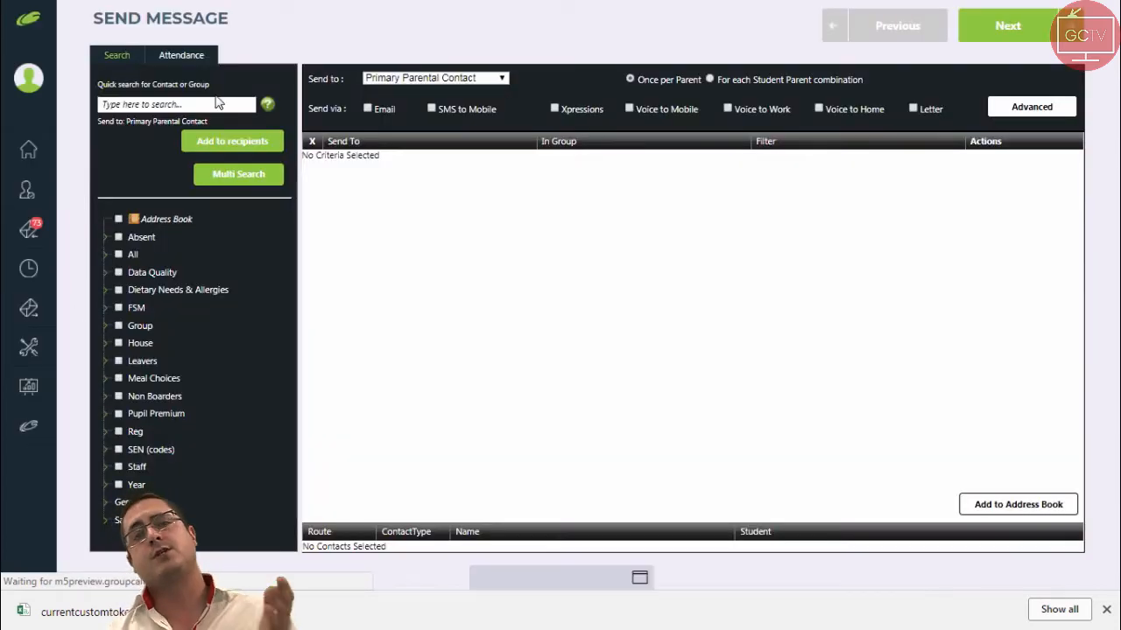
left_click(215, 106)
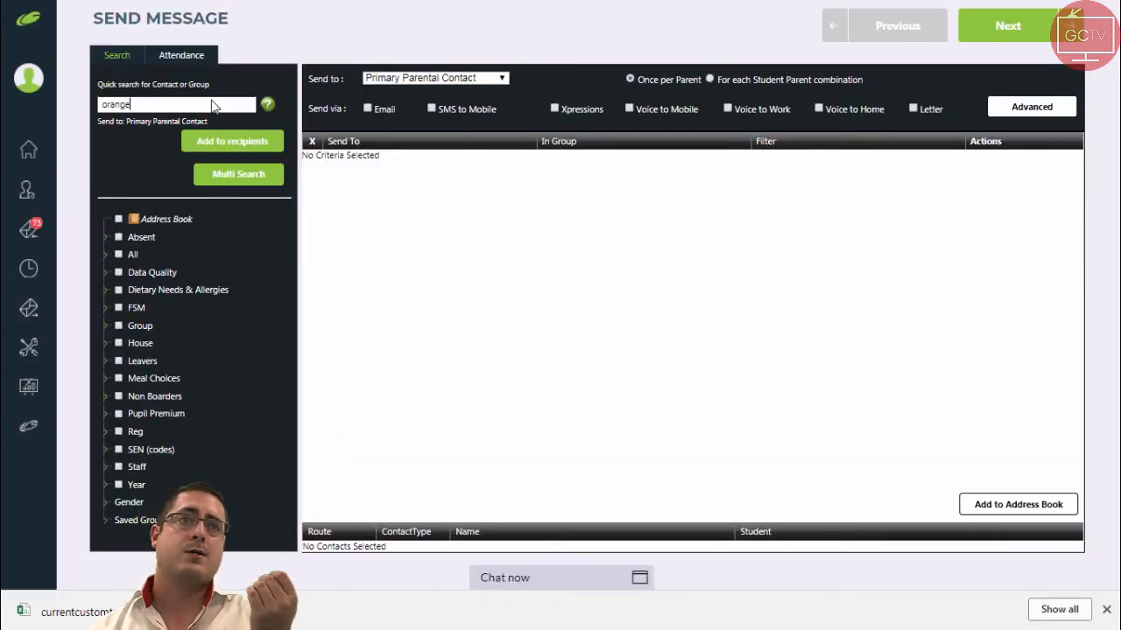
Select the matching student and add them to the recipients.
left_click(157, 121)
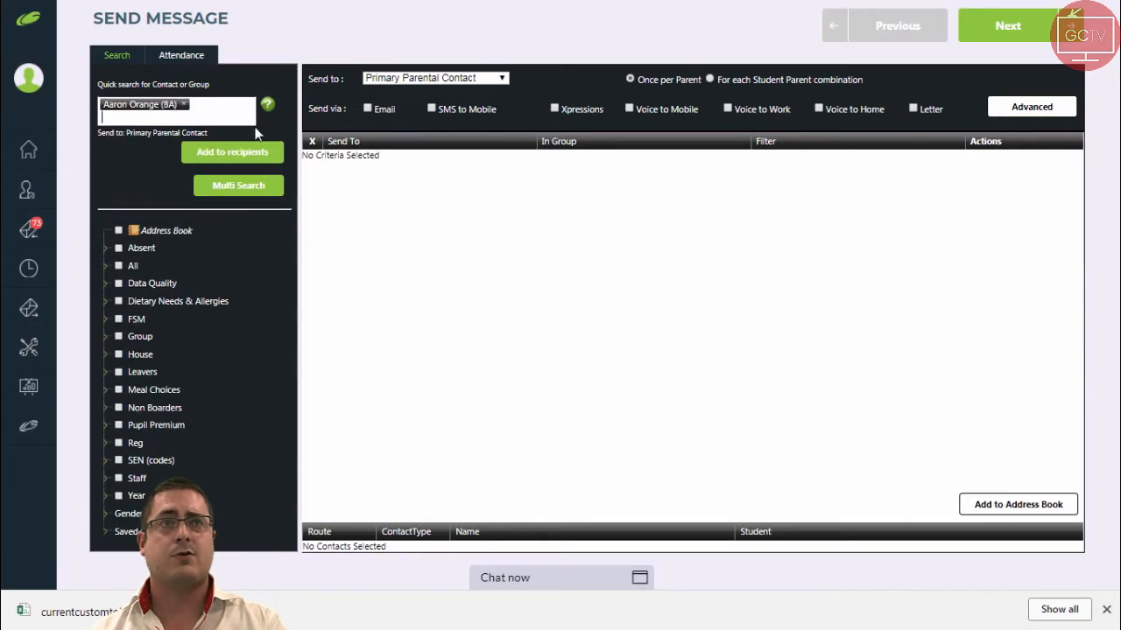
left_click(275, 157)
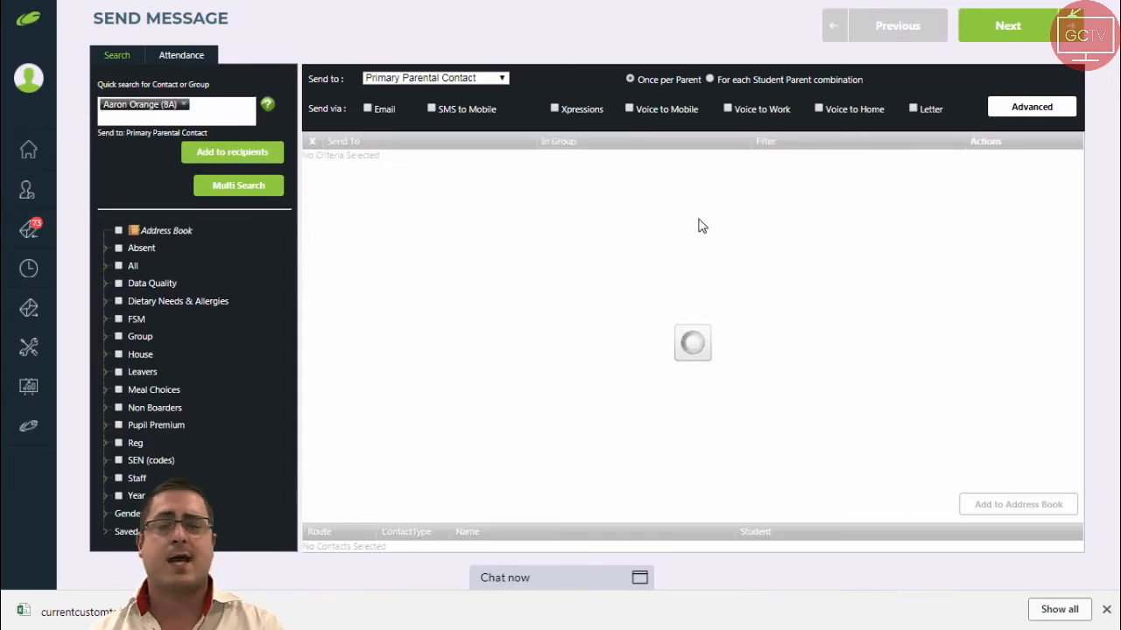
Quick-search for the second student by the surname fragment 'dann' and add them to the recipients.
left_click(153, 101)
type("dann")
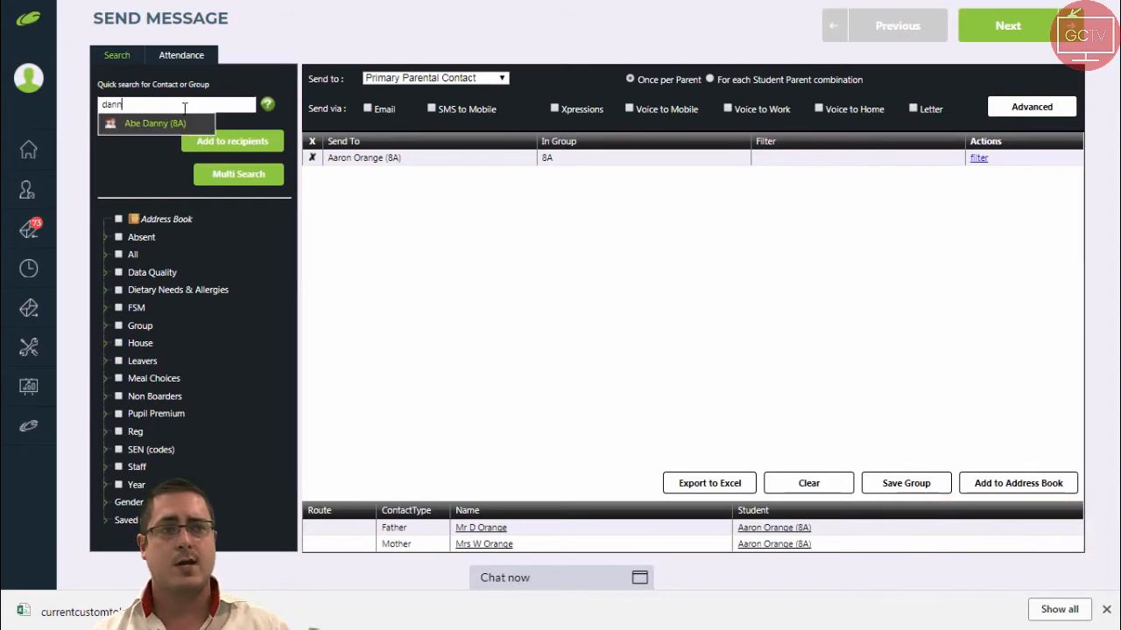
left_click(183, 124)
left_click(232, 151)
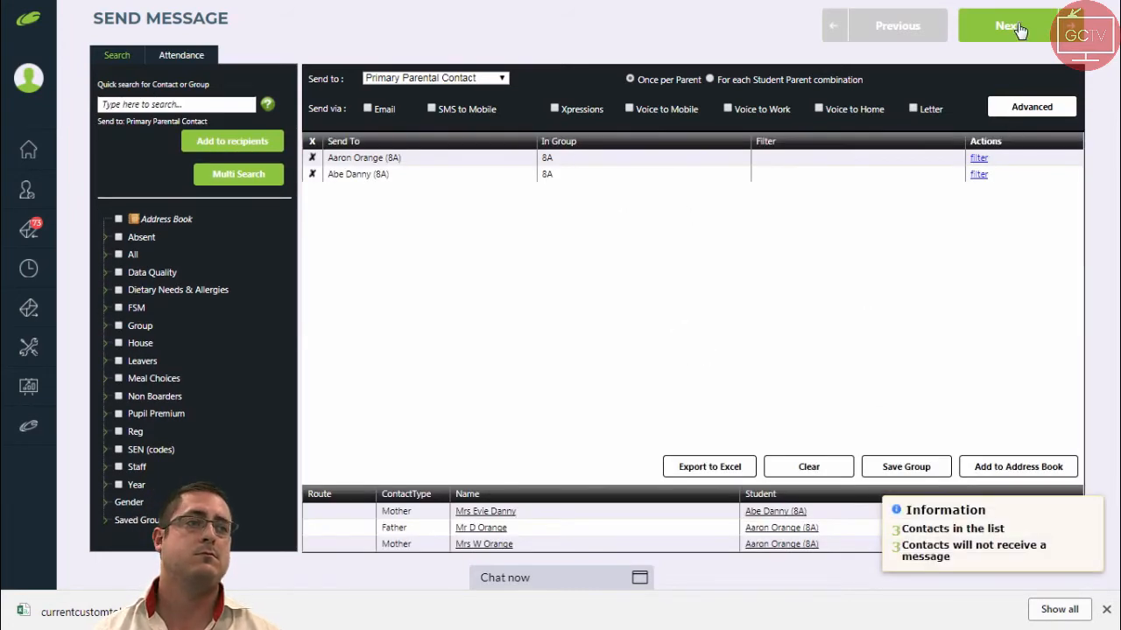
Select Email and SMS to Mobile as the delivery methods and continue to the message composition step.
left_click(1020, 29)
left_click(915, 32)
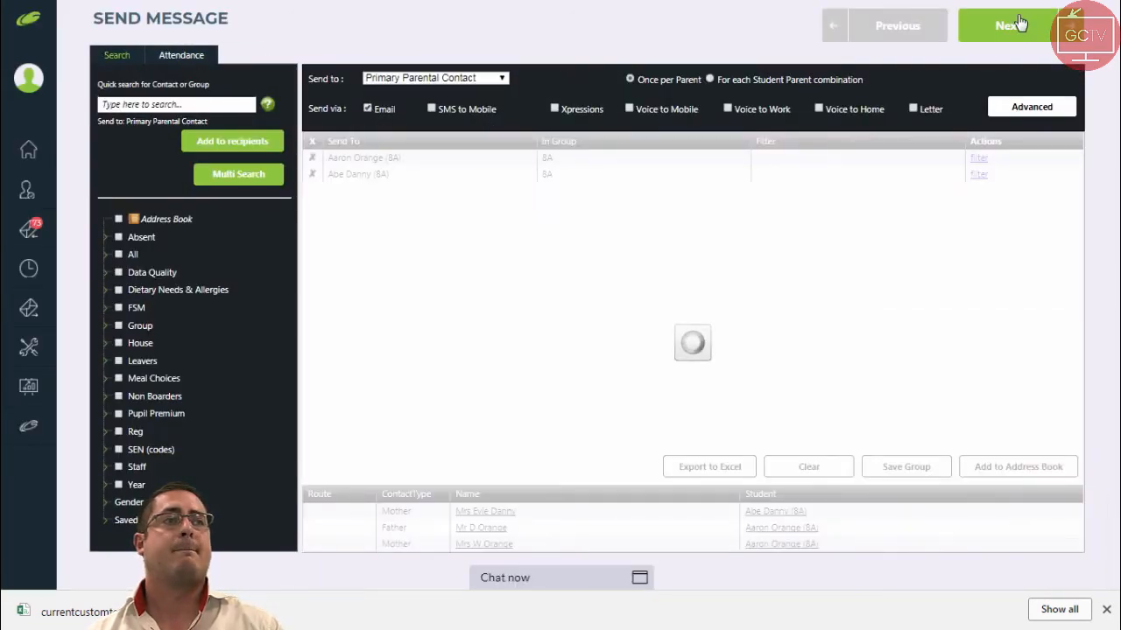
left_click(432, 109)
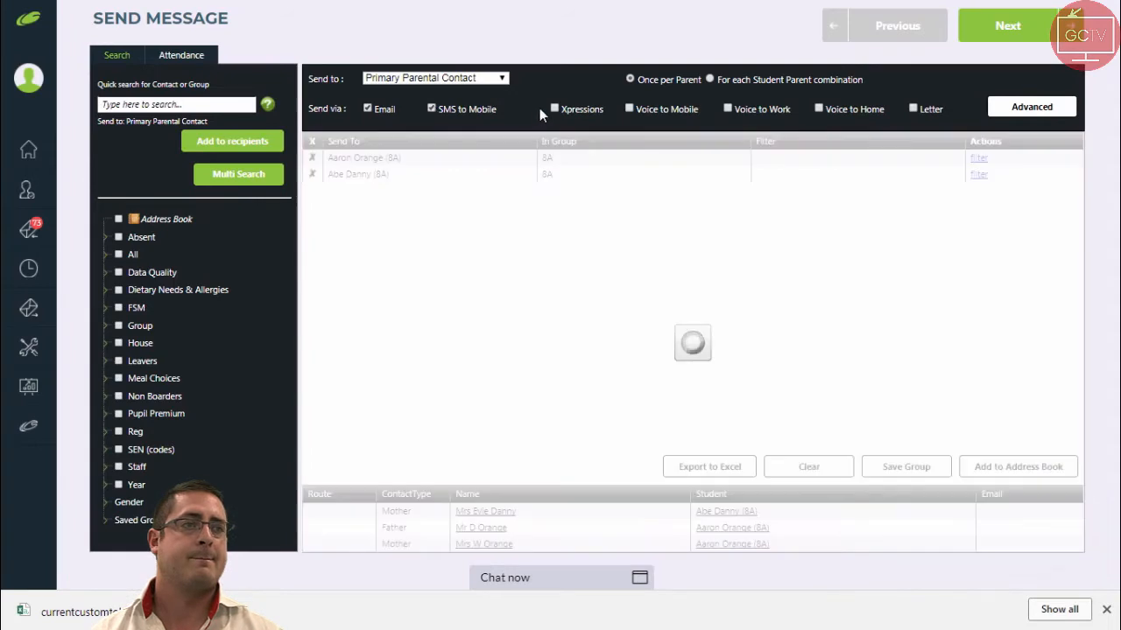
left_click(1007, 25)
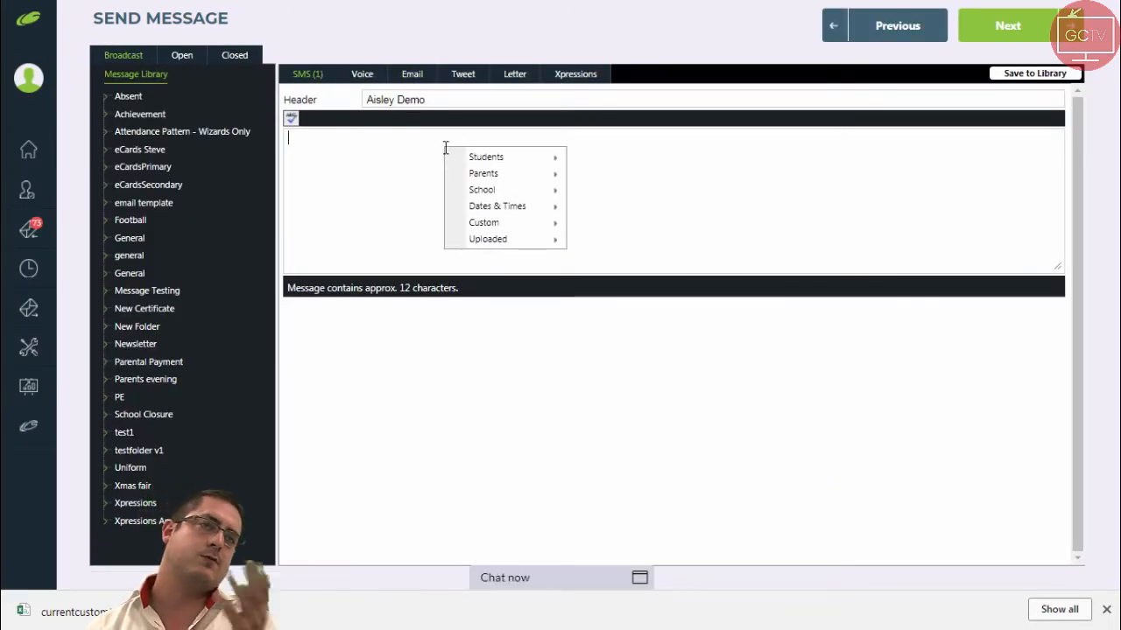
Examine the uploaded merge fields offered in the insert field menu of the message body.
mouse_move(515, 226)
mouse_move(518, 248)
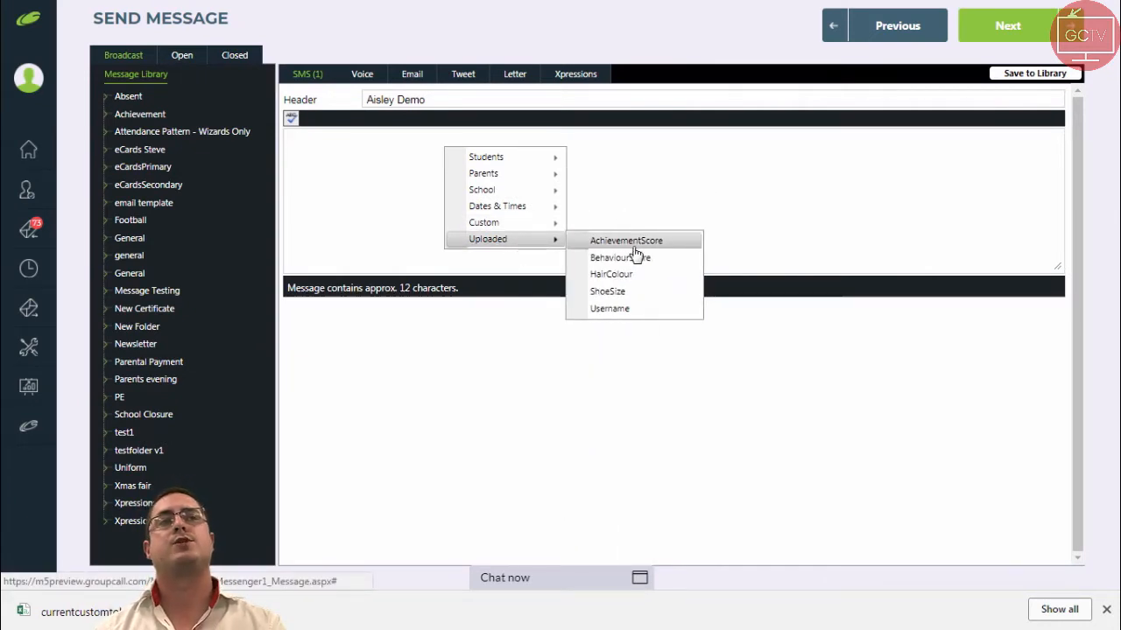
left_click(611, 309)
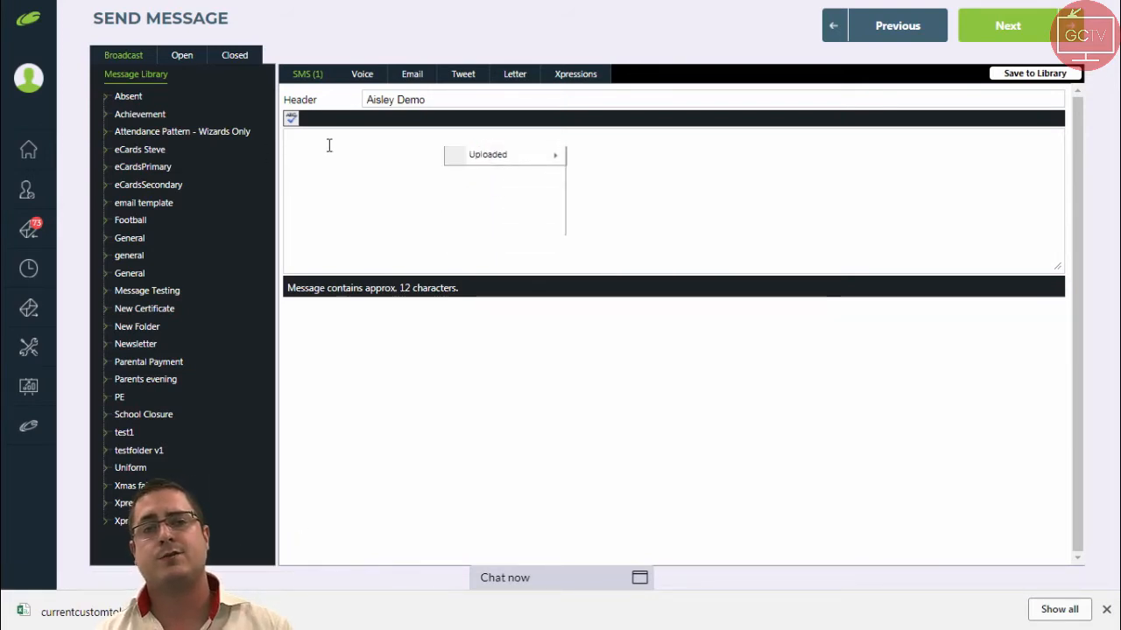
Begin the SMS text with 'Dear' followed by the parent Salutation merge field.
type("ear")
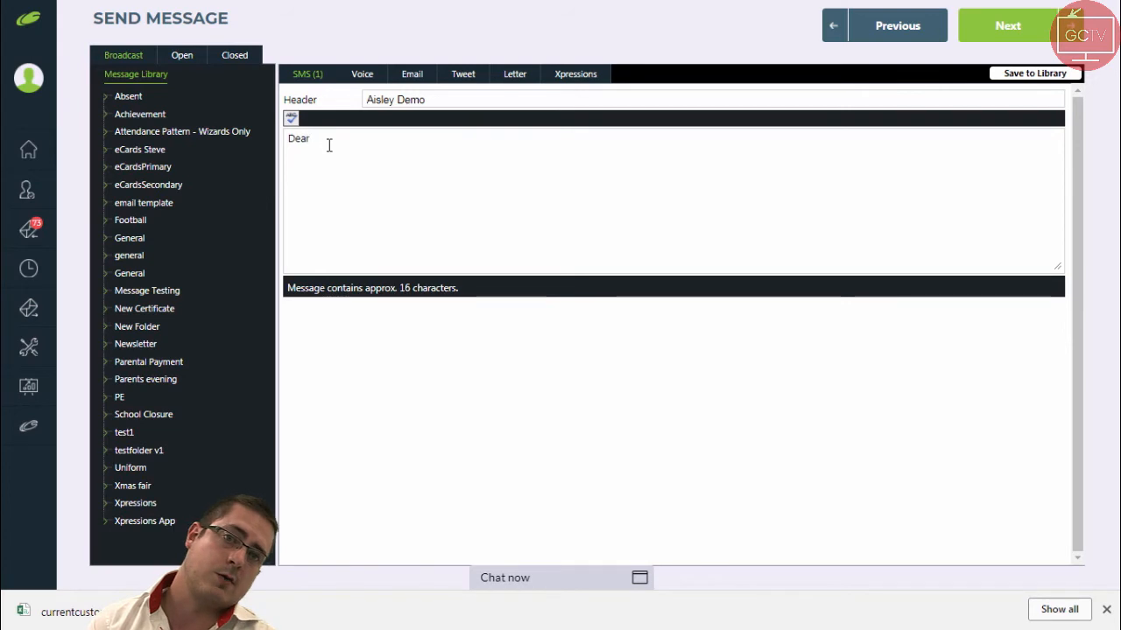
right_click(329, 146)
mouse_move(413, 173)
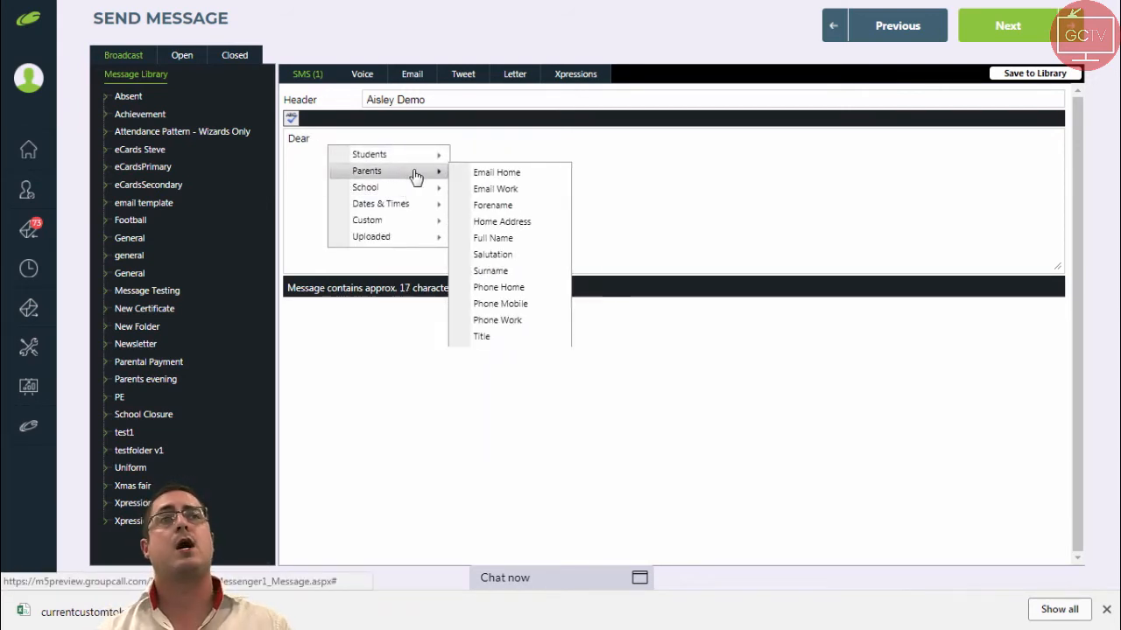
left_click(534, 257)
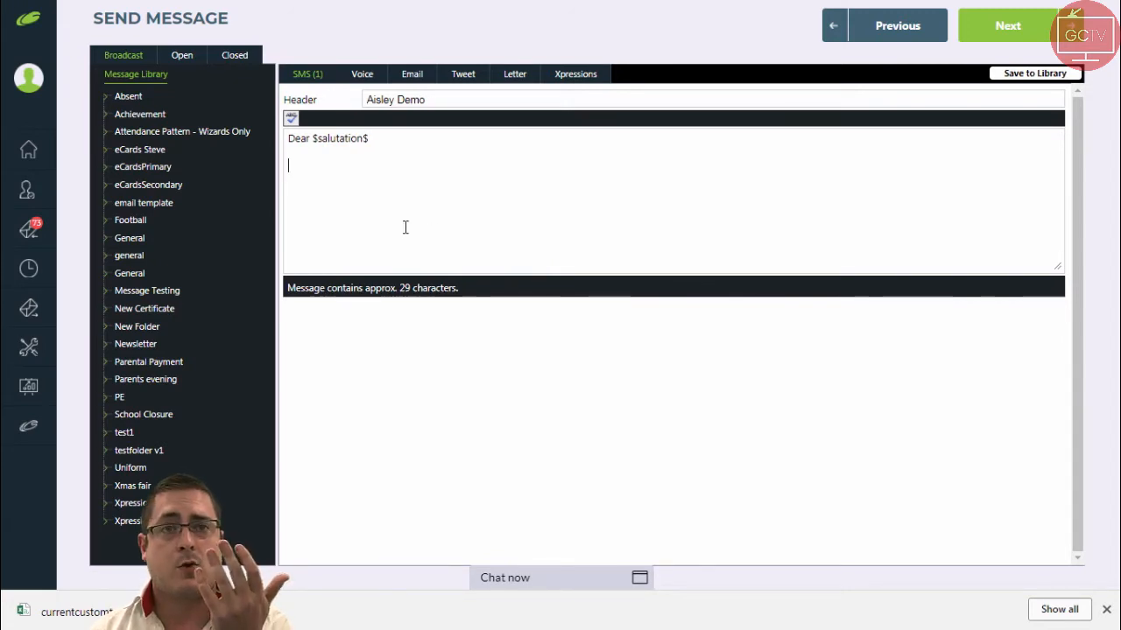
Insert the Student Name merge field on a new line of the message.
right_click(295, 165)
mouse_move(362, 175)
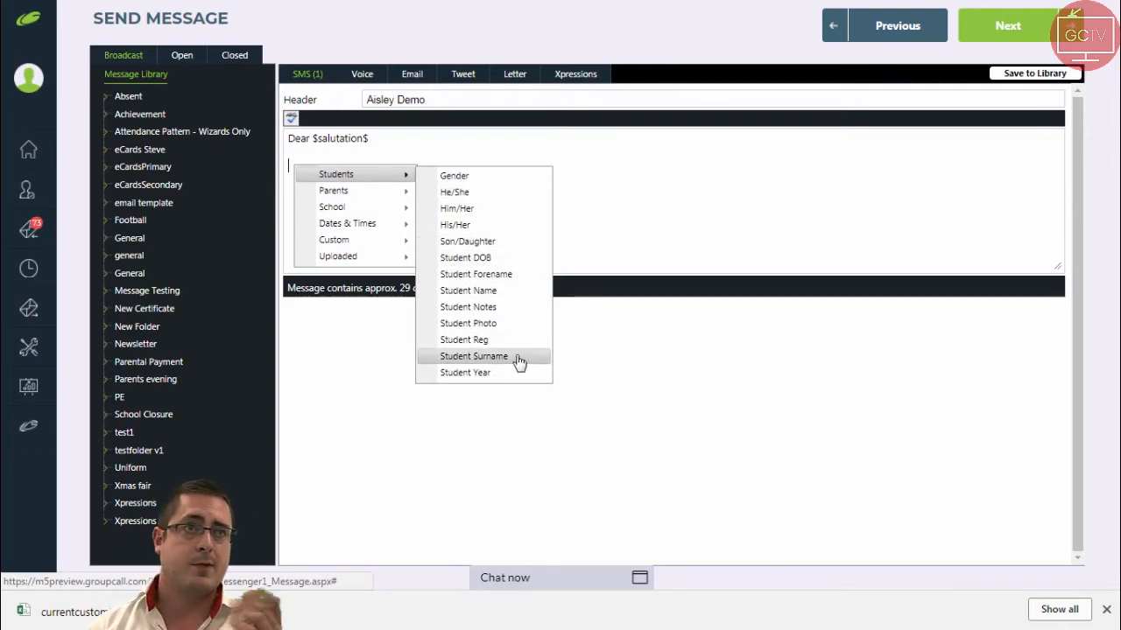
left_click(524, 296)
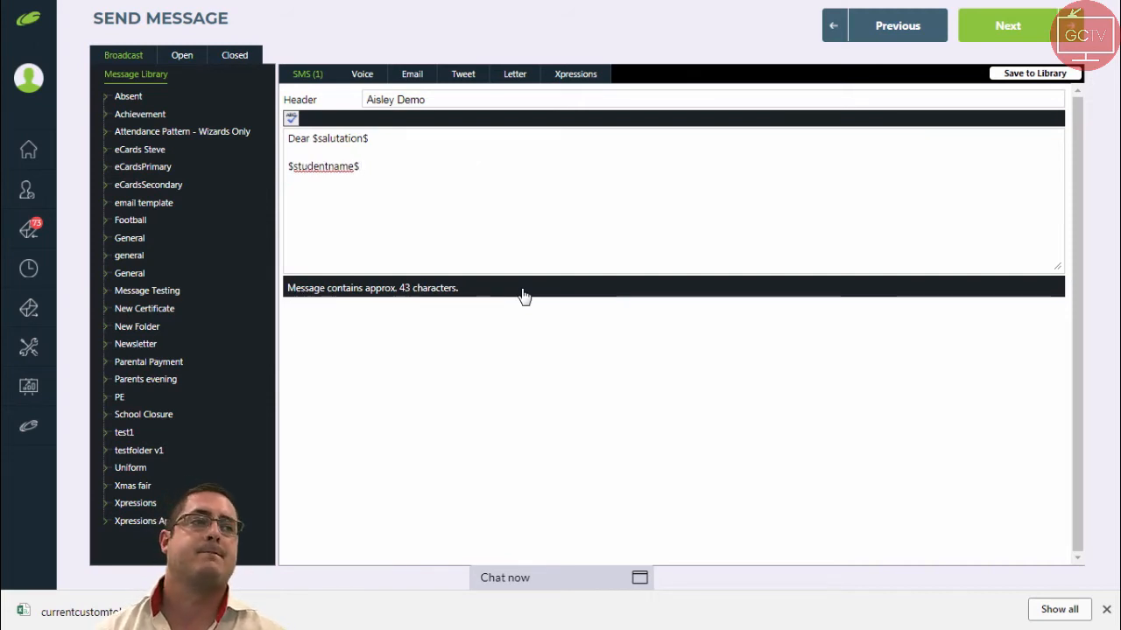
Add 'has an Achievement Score of', the uploaded AchievementScore merge field, and '. Well done!' to the message.
type("has an Achievement Score of")
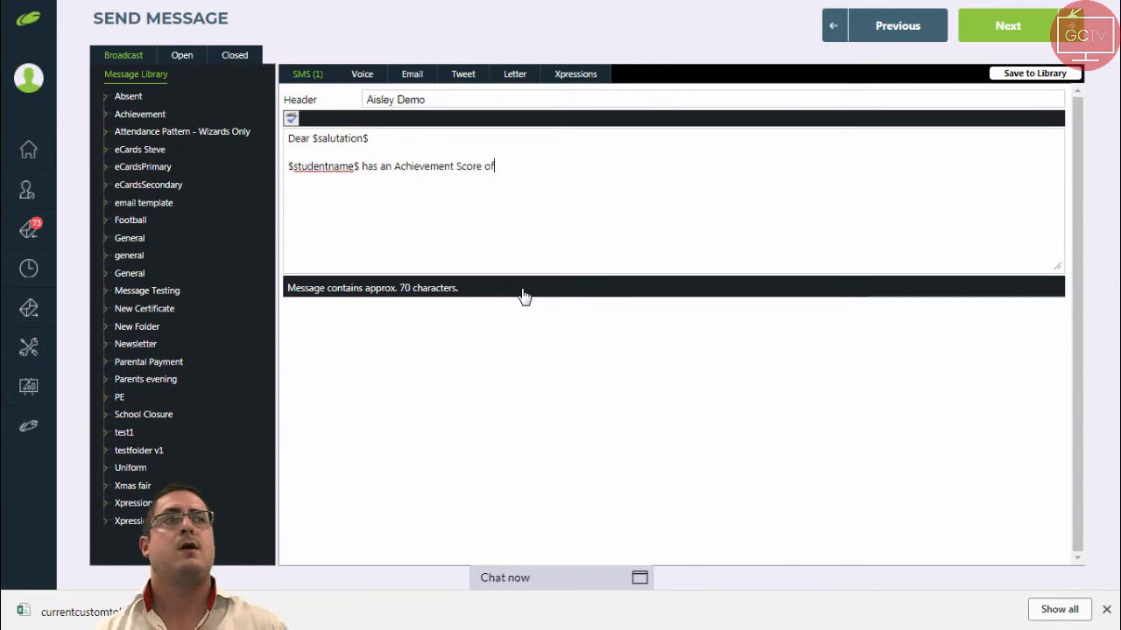
right_click(527, 207)
mouse_move(578, 255)
left_click(720, 266)
type(". Well done!")
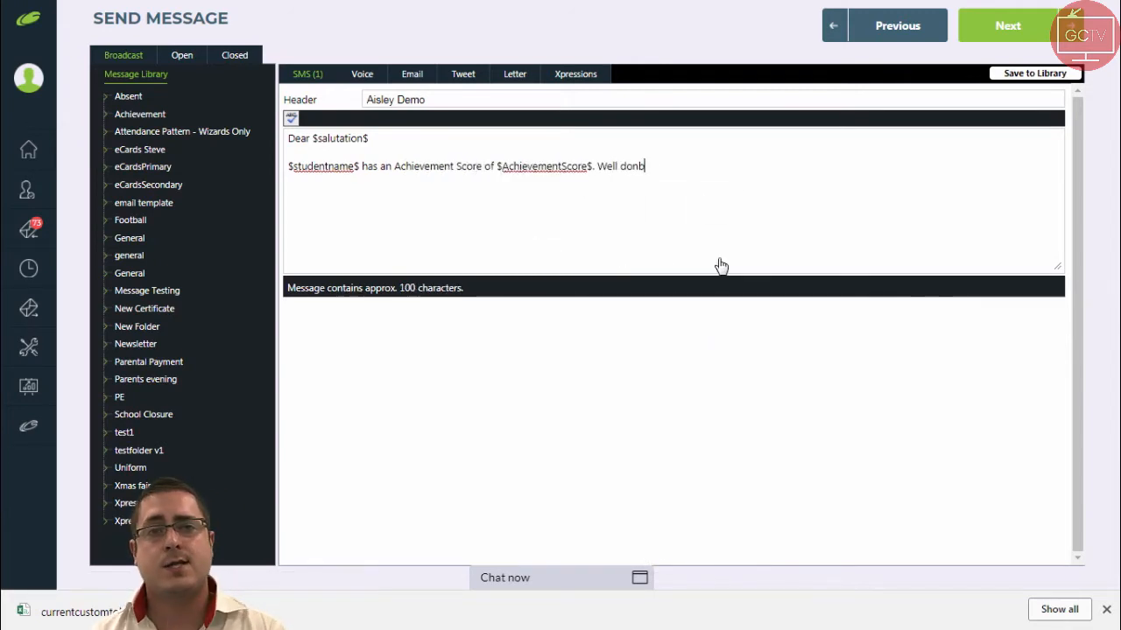
Continue to the preview page and preview the merged messages live for each recipient, then close the preview.
left_click(996, 35)
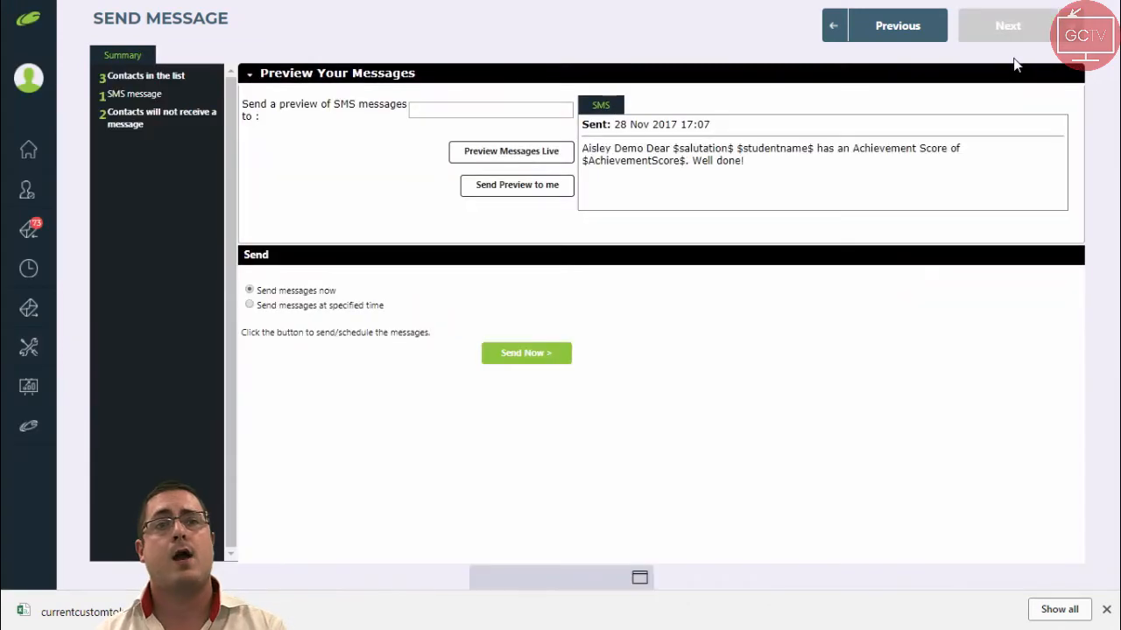
left_click(525, 157)
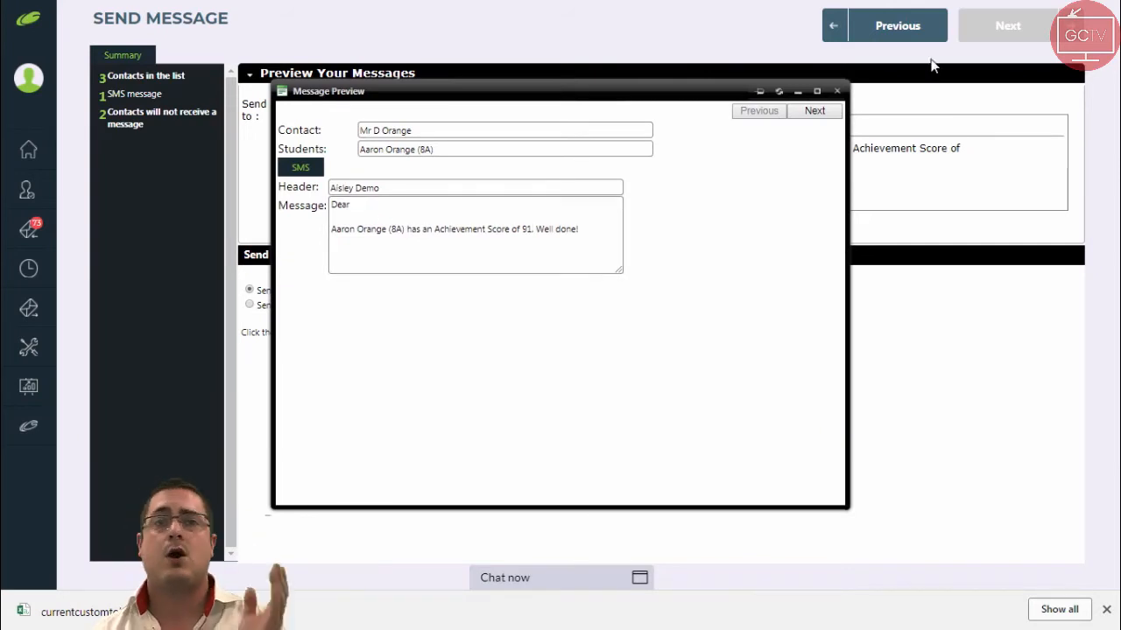
left_click(818, 111)
left_click(838, 92)
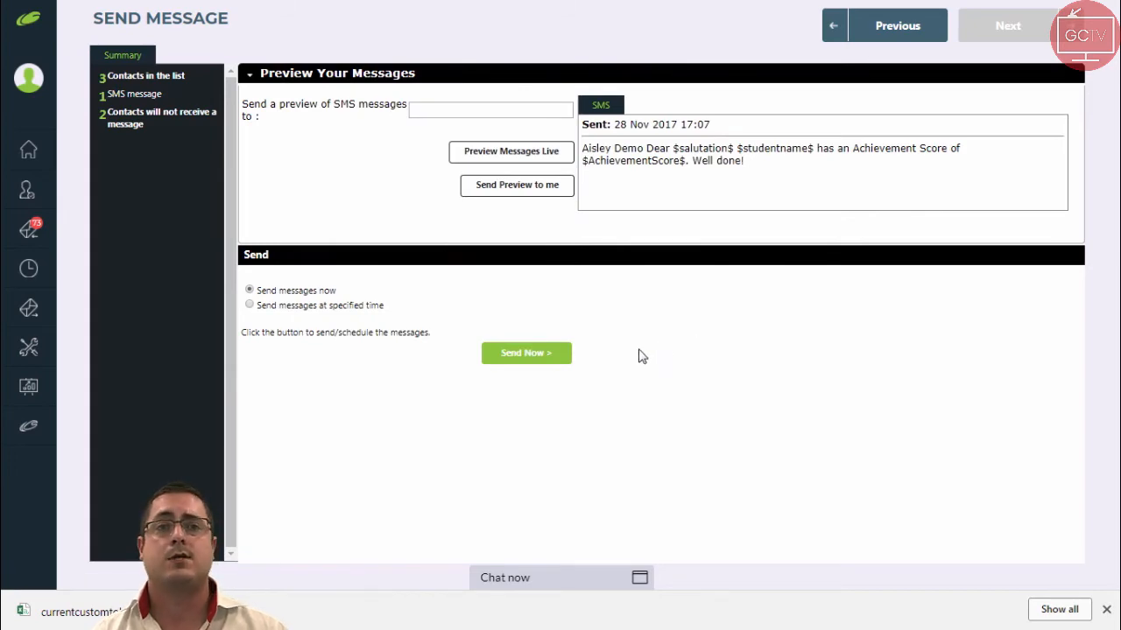